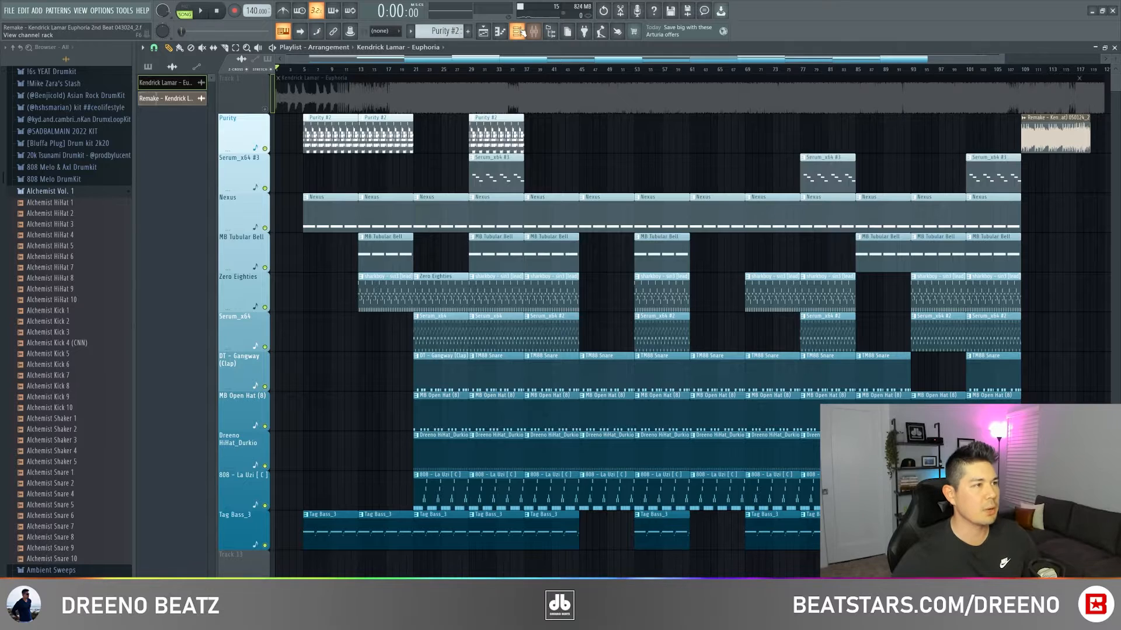
# Step: Show the channel rack and play the opening of the soloed Kendrick Lamar - Euphoria reference track, stopping after a moment
pyautogui.click(519, 32)
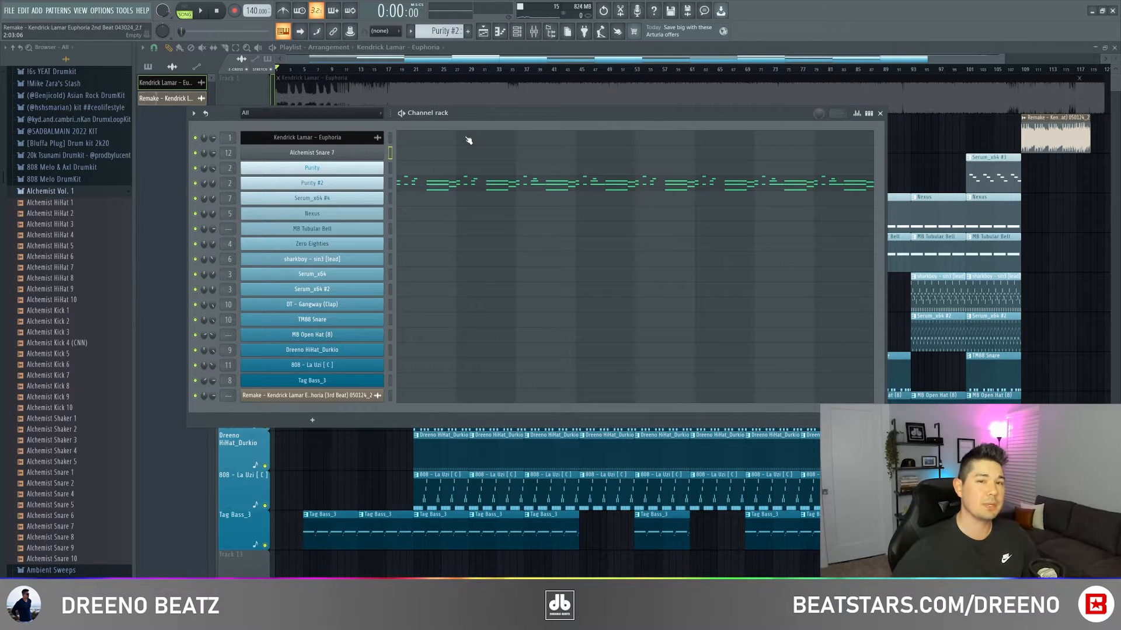
pyautogui.press('F6')
pyautogui.press('space')
pyautogui.click(517, 31)
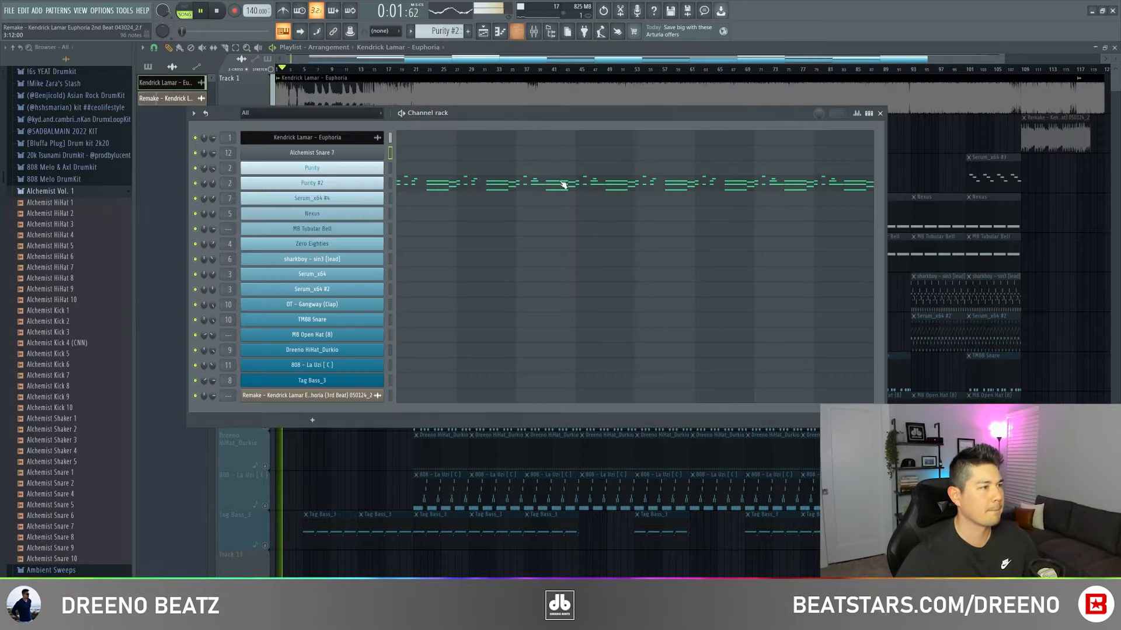
pyautogui.press('space')
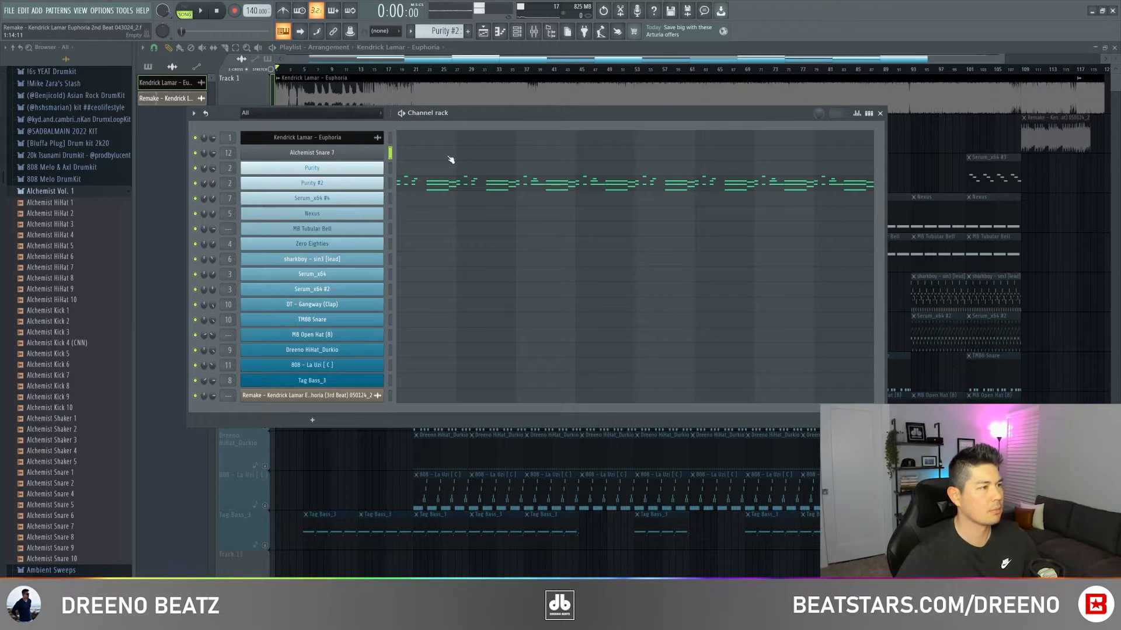
# Step: Open The Venue reverb on the Alchemist Snare 7 mixer track, review its settings and close all windows
pyautogui.click(534, 32)
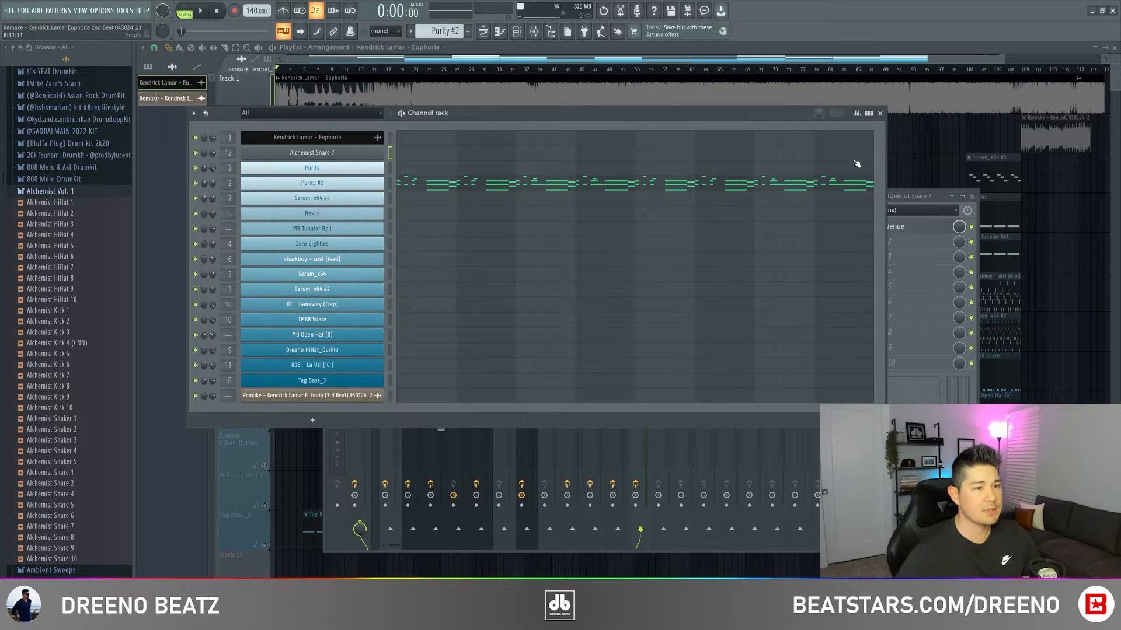
pyautogui.click(896, 195)
pyautogui.click(907, 230)
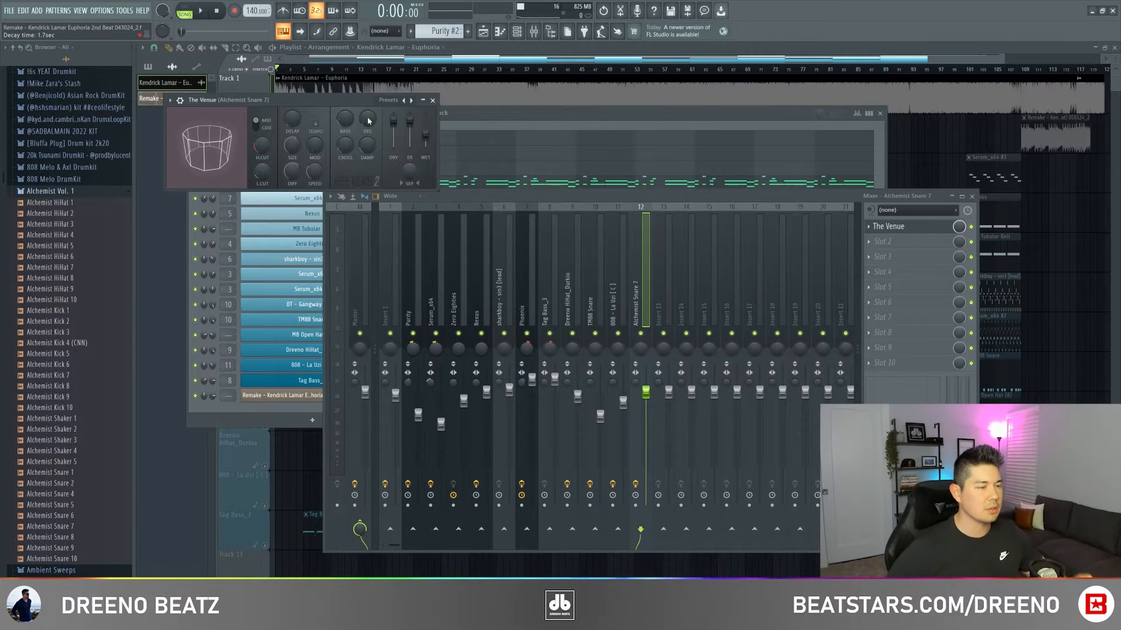
pyautogui.press('F12')
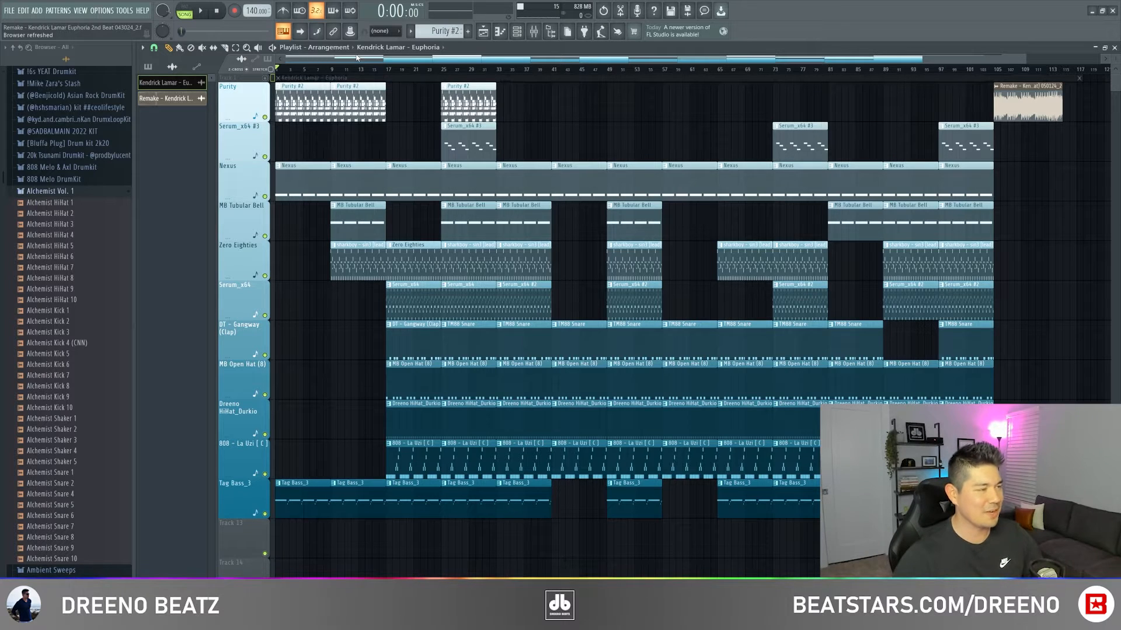
# Step: Play the remake arrangement from around bar 17 and stop playback
pyautogui.click(380, 70)
pyautogui.press('space')
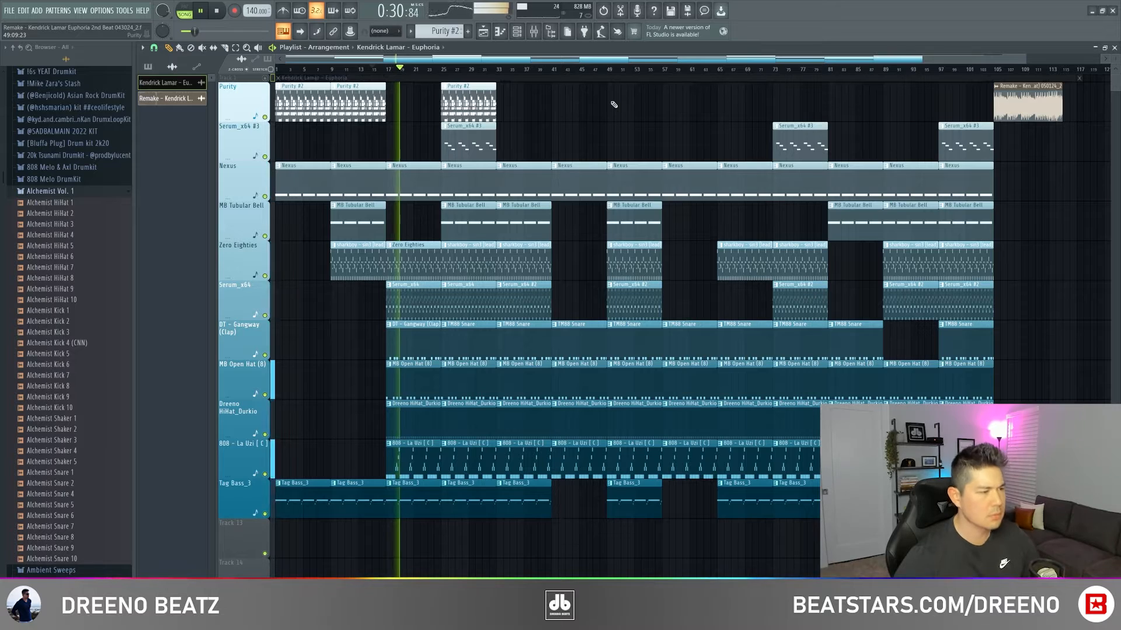
pyautogui.click(223, 12)
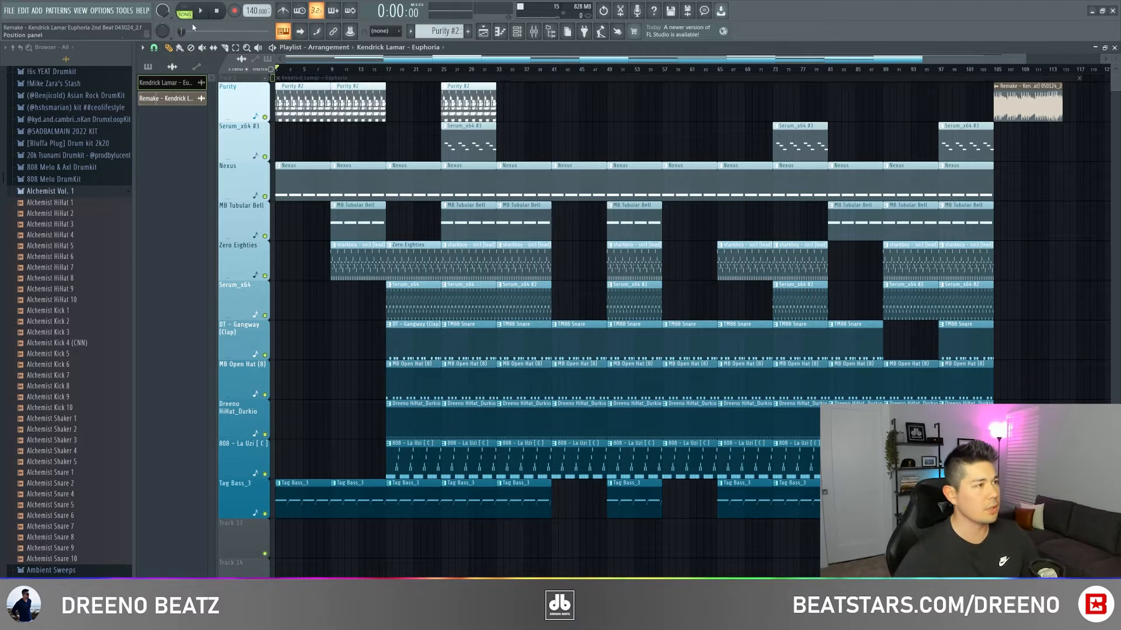
# Step: Highlight the clips of the playlist tracks in turn, from Purity down through the drums to Tag Bass_3
pyautogui.click(248, 104)
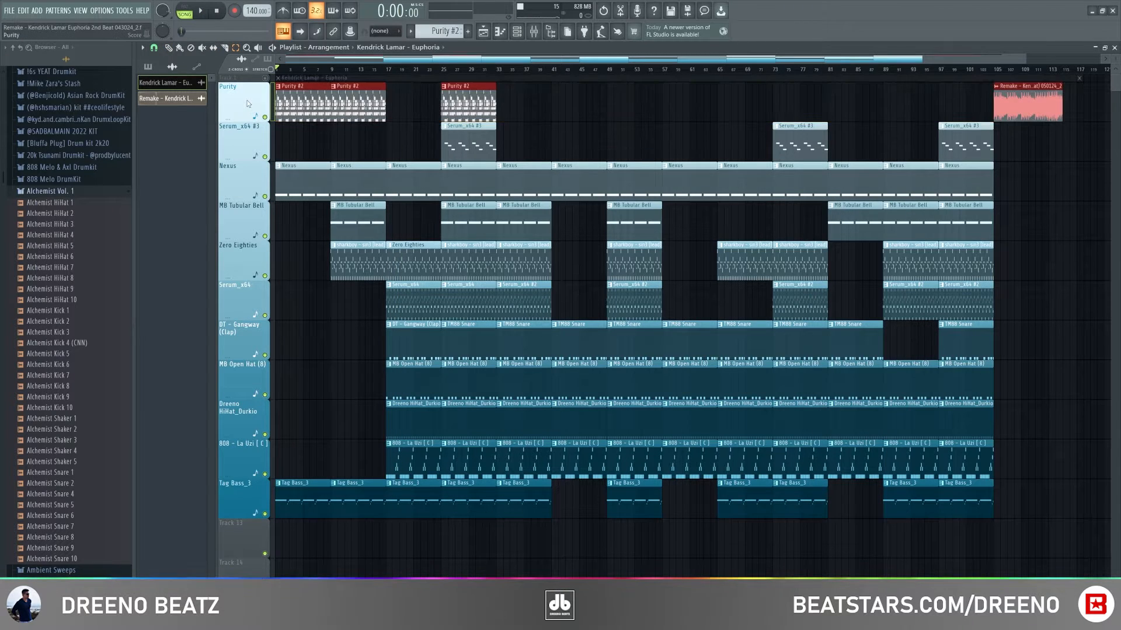
pyautogui.click(249, 144)
pyautogui.click(246, 172)
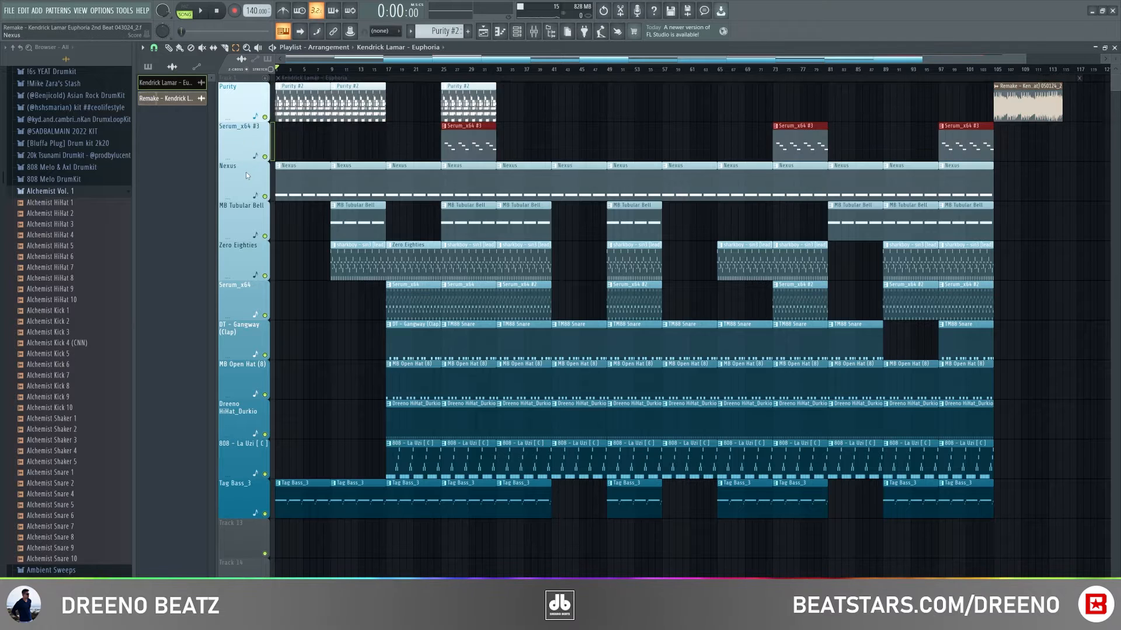
pyautogui.click(241, 230)
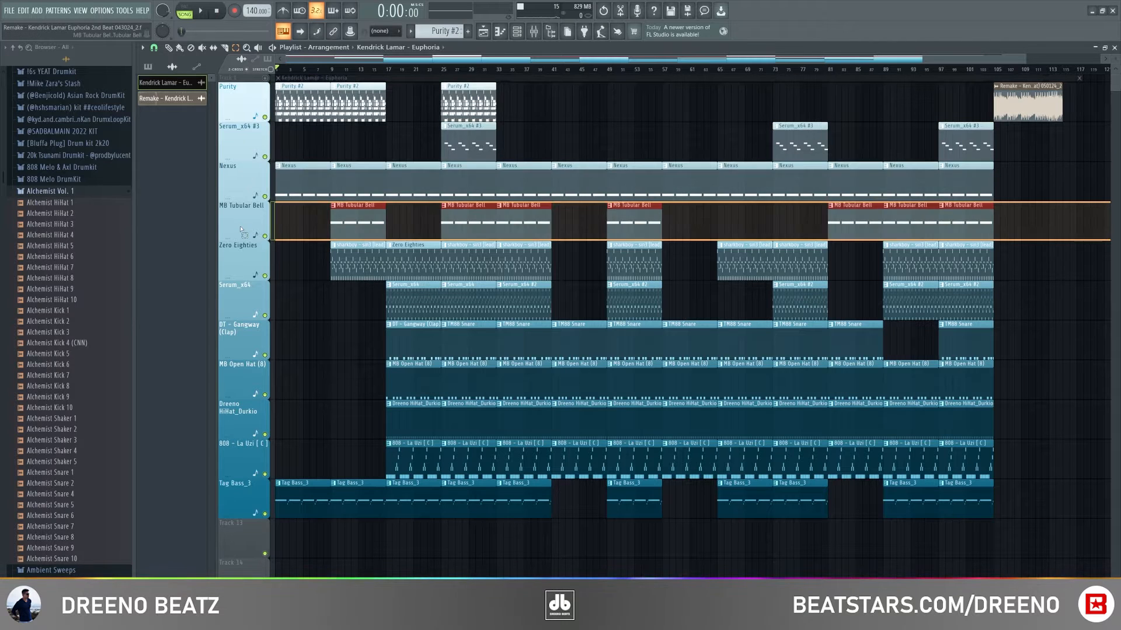
pyautogui.click(245, 269)
pyautogui.click(243, 302)
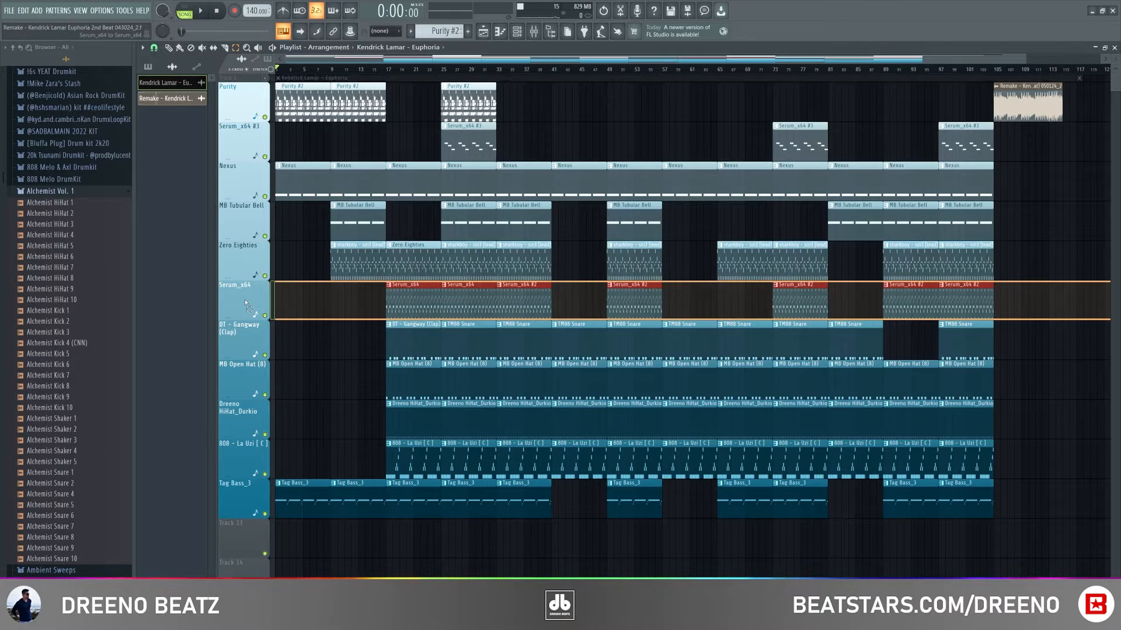
pyautogui.click(248, 342)
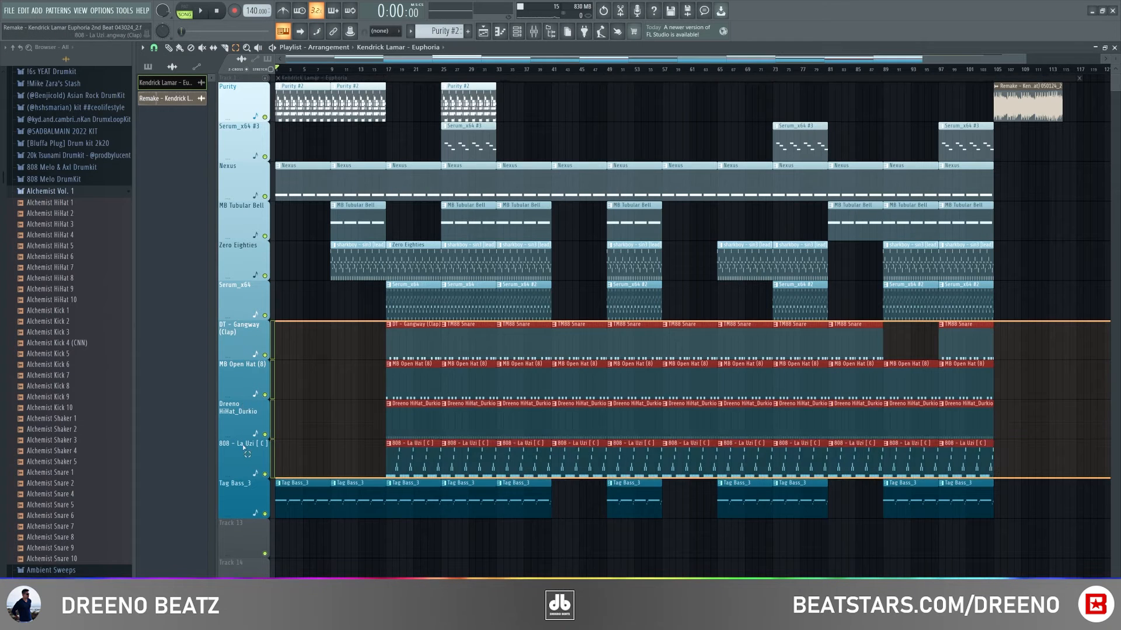
pyautogui.click(232, 498)
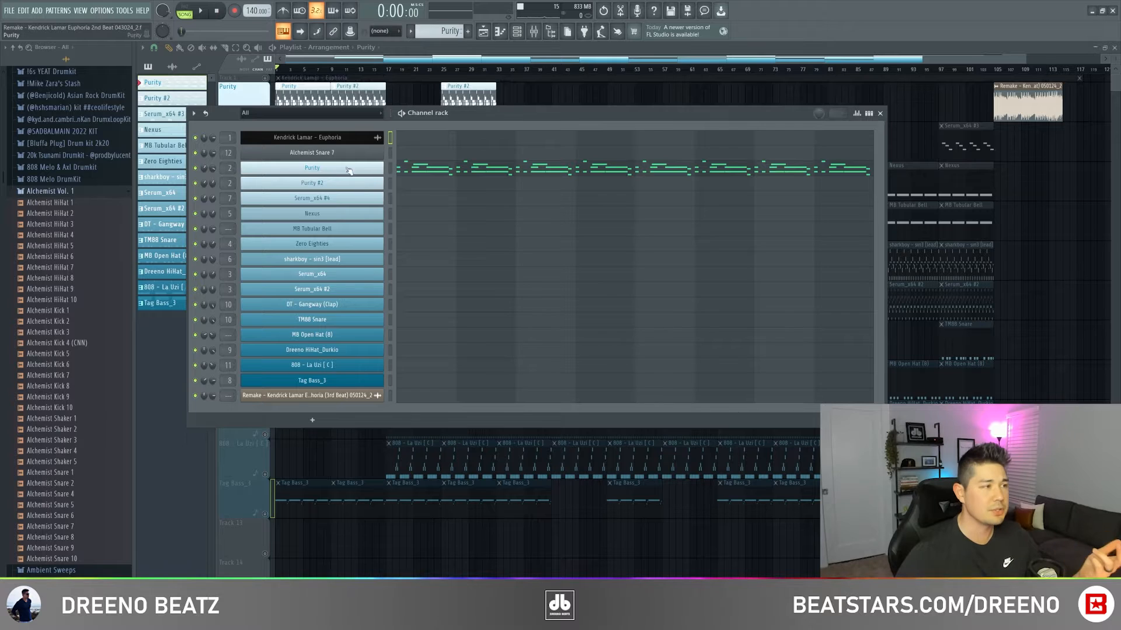
# Step: Check the sound loaded in the Purity instrument and play its pattern in the piano roll
pyautogui.click(252, 169)
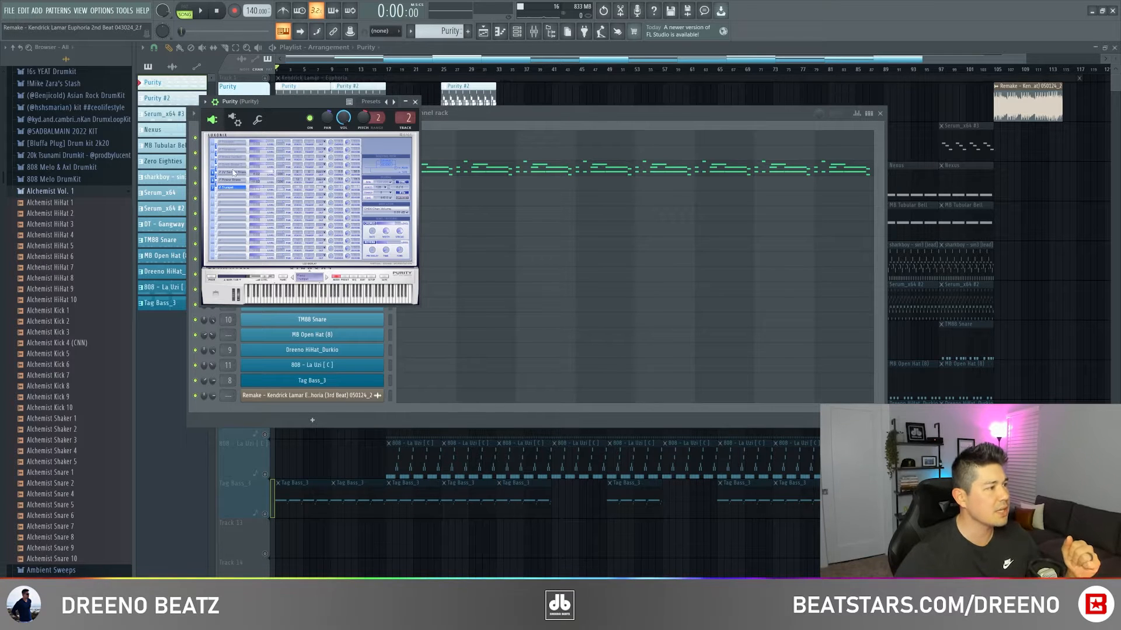
pyautogui.click(415, 103)
pyautogui.click(458, 168)
pyautogui.press('space')
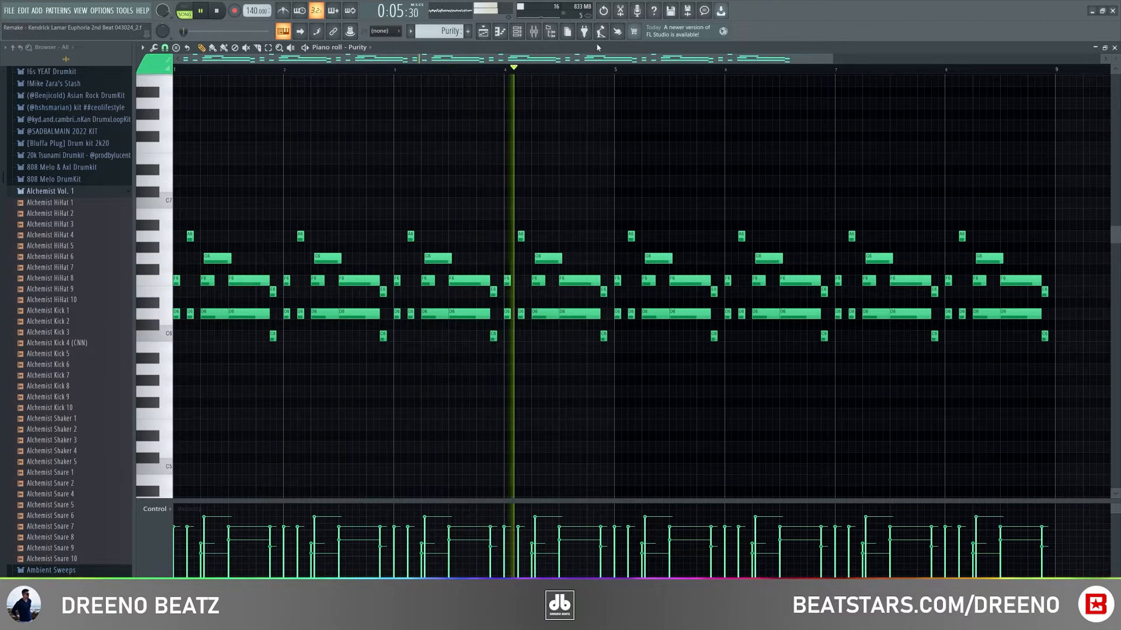
pyautogui.click(534, 34)
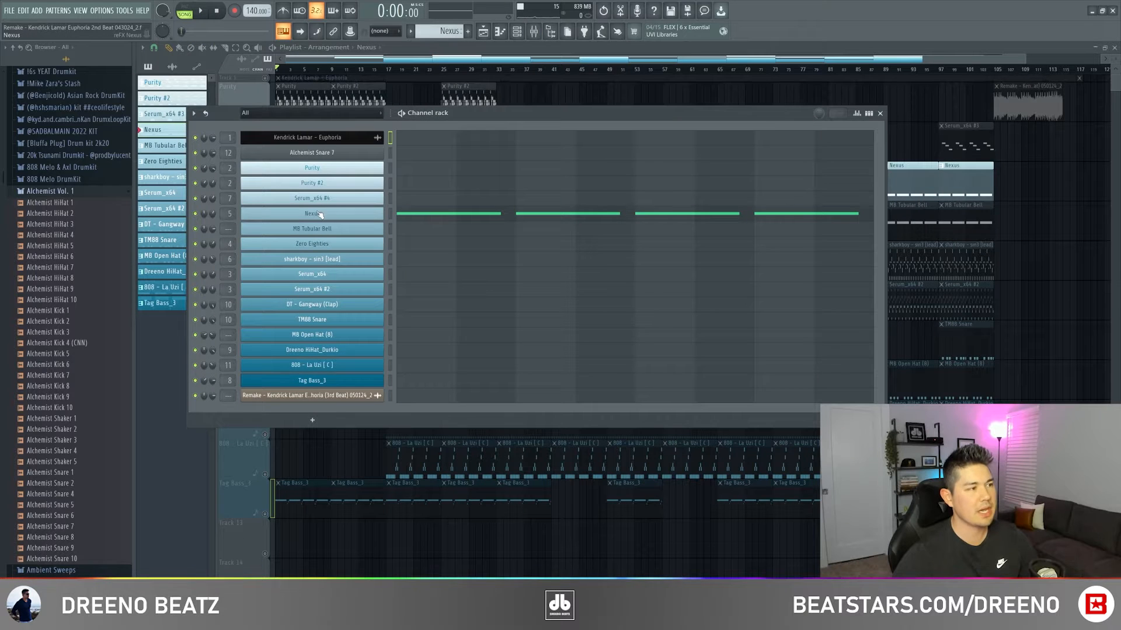
# Step: Check the preset loaded in the Nexus instrument and play its pattern's notes
pyautogui.click(317, 214)
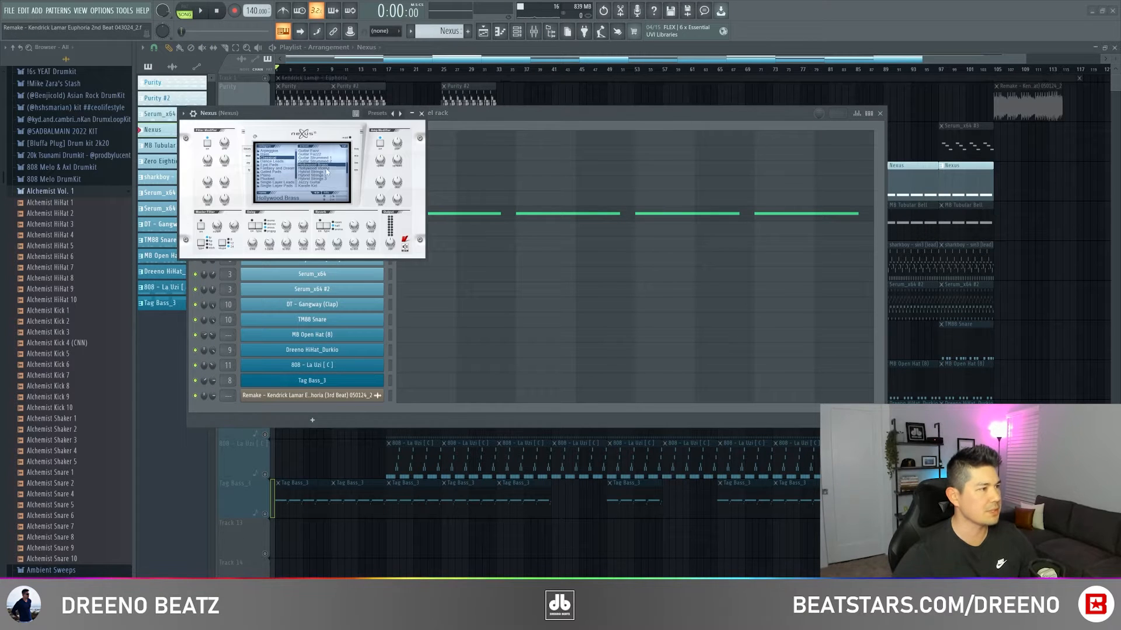
pyautogui.click(470, 223)
pyautogui.press('space')
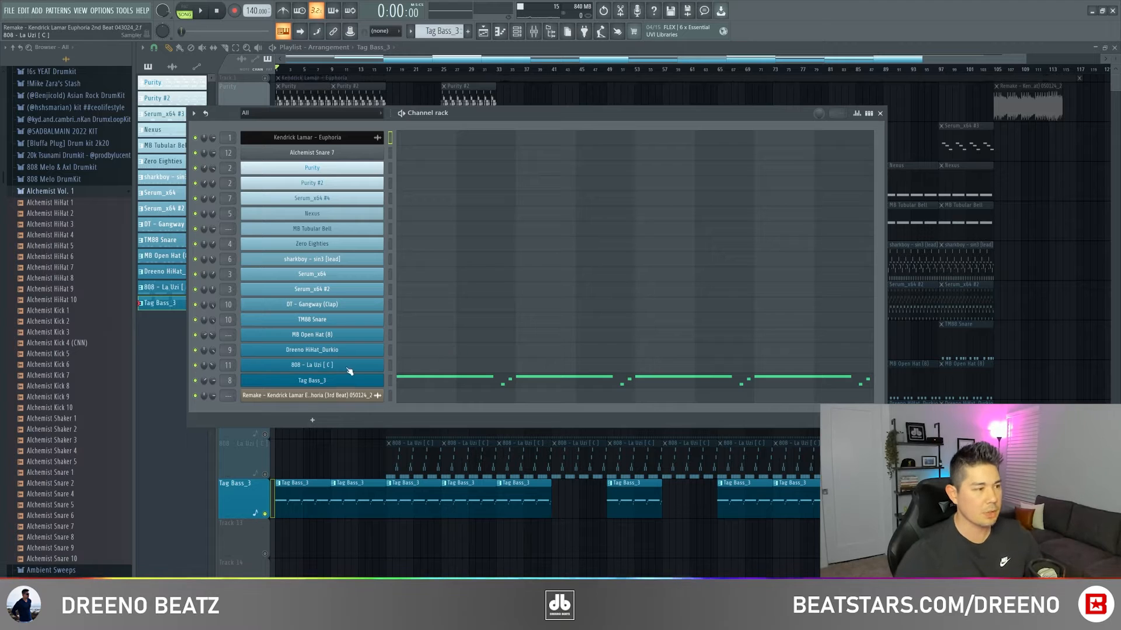
# Step: Preview the Tag Bass_3 sample in its sampler window and play its pattern in the piano roll
pyautogui.click(298, 381)
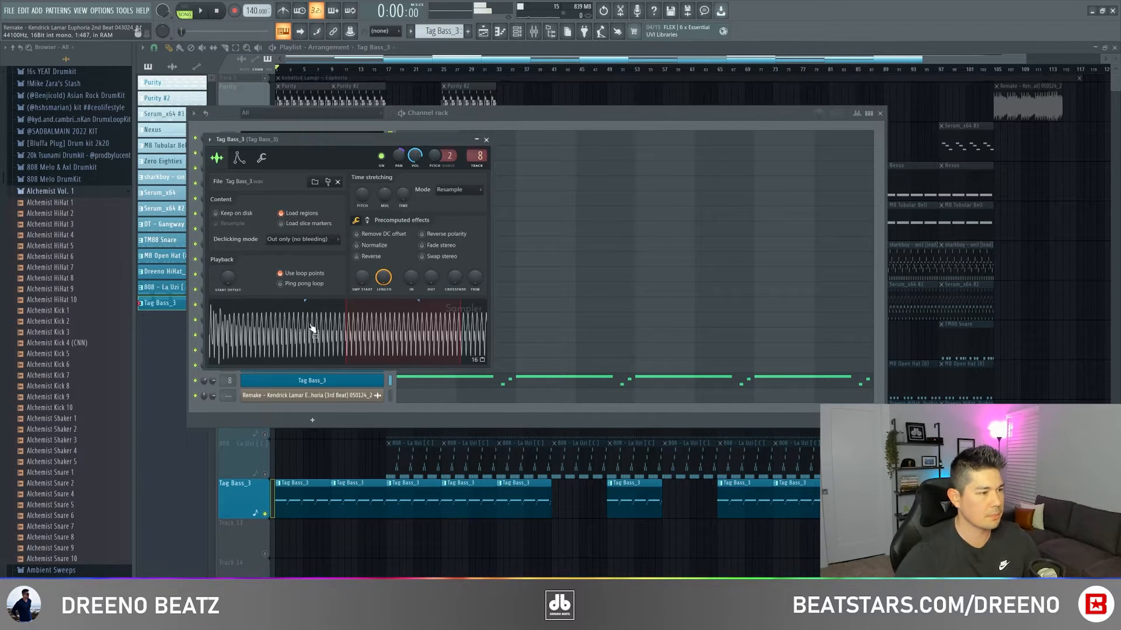
pyautogui.press('F7')
pyautogui.press('space')
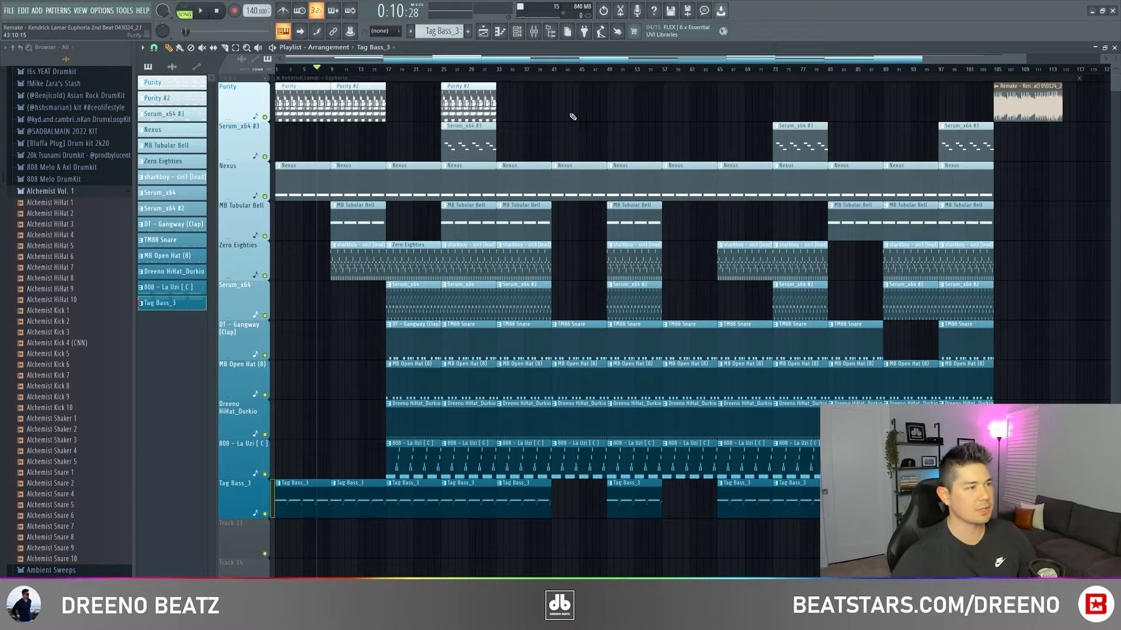
# Step: Play the arrangement into bar 9, stop, and bring up the MB Tubular Bell pattern in the channel rack
pyautogui.press('space')
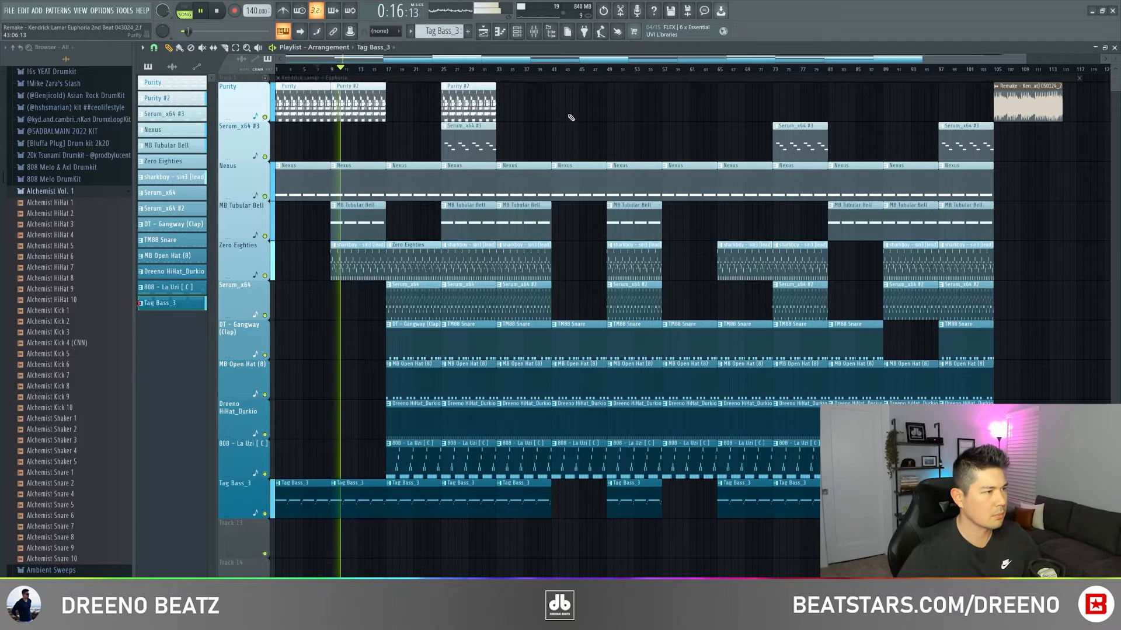
pyautogui.press('space')
pyautogui.click(349, 218)
pyautogui.click(516, 31)
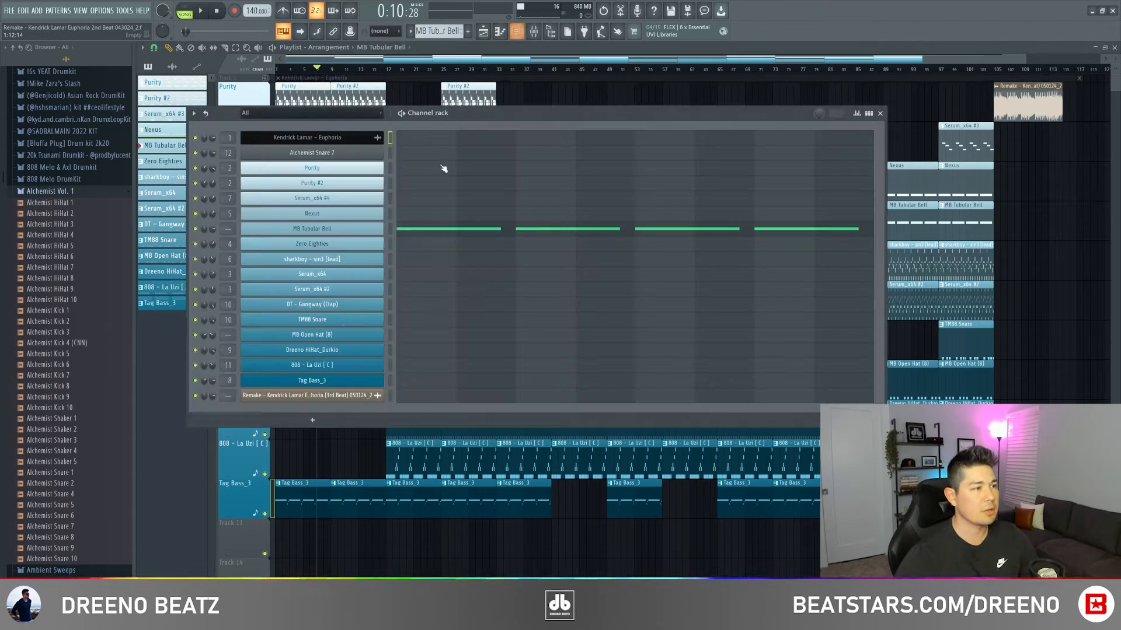
# Step: Preview the MB Tubular Bell sample in its sampler window and play its notes in the piano roll
pyautogui.click(324, 234)
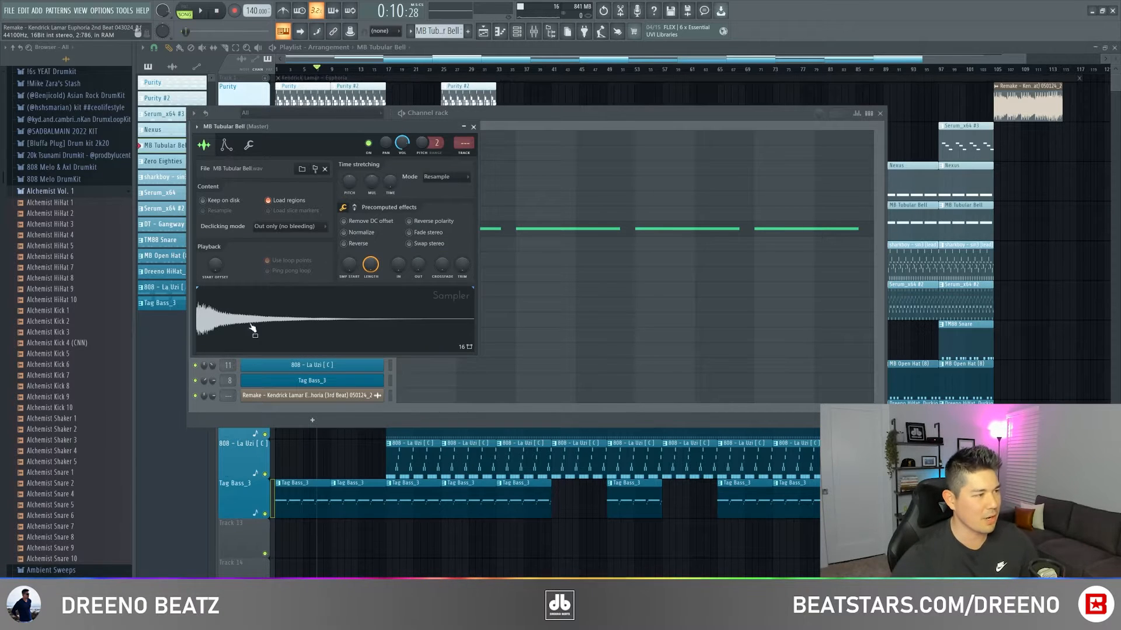
pyautogui.press('F7')
pyautogui.press('space')
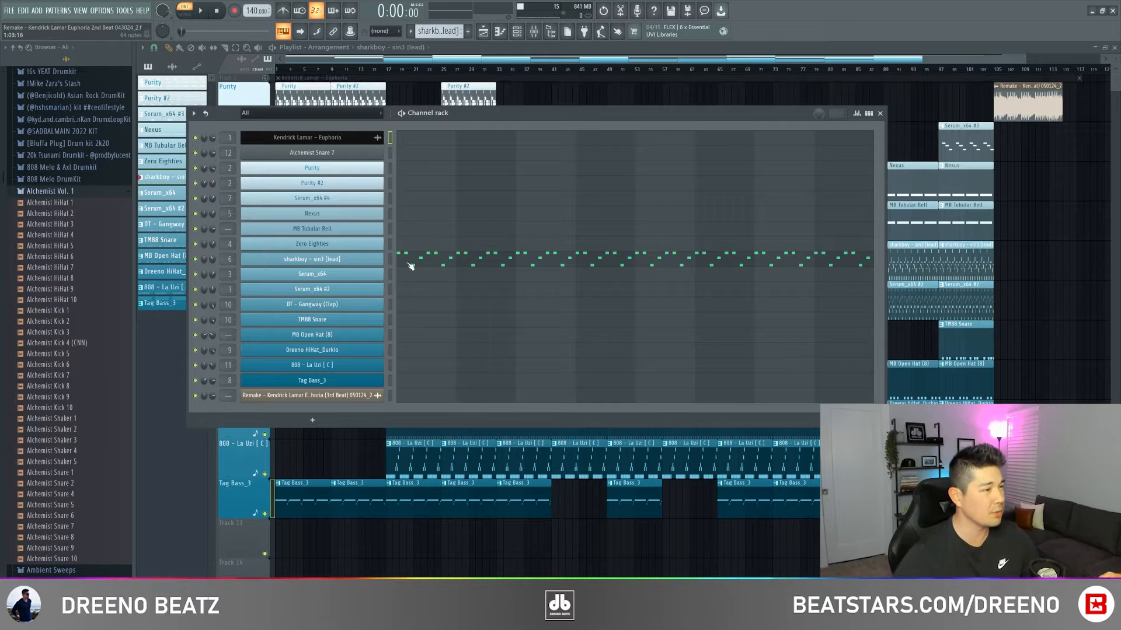
# Step: Play the sharkboy - sin3 [lead] pattern in the piano roll, stop it and close the piano roll
pyautogui.click(429, 266)
pyautogui.press('space')
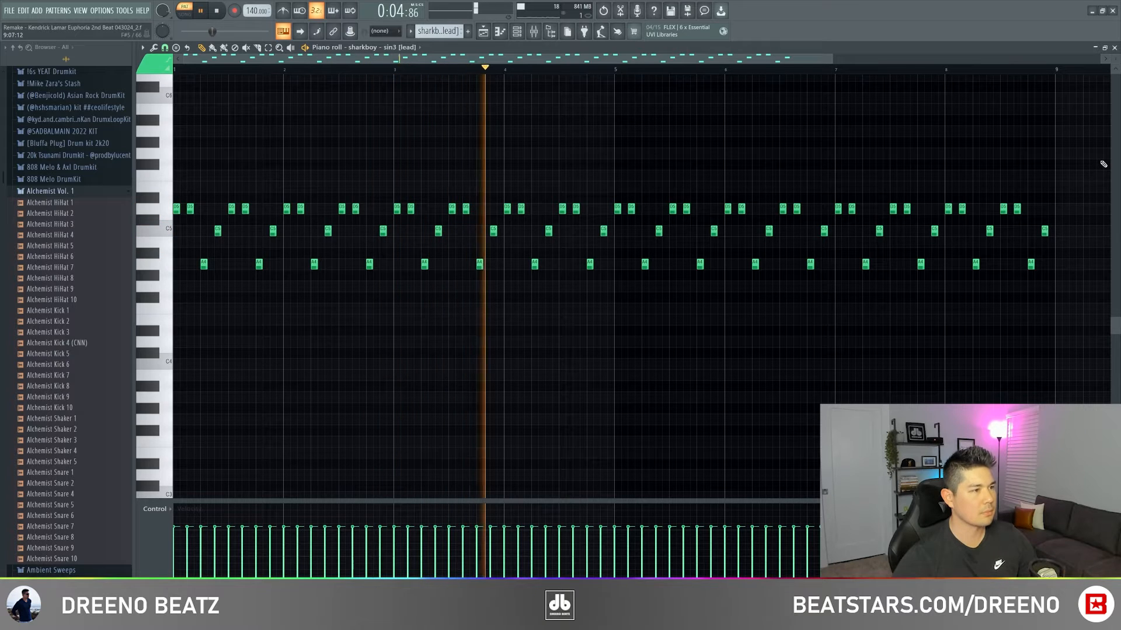
pyautogui.press('space')
pyautogui.click(1114, 49)
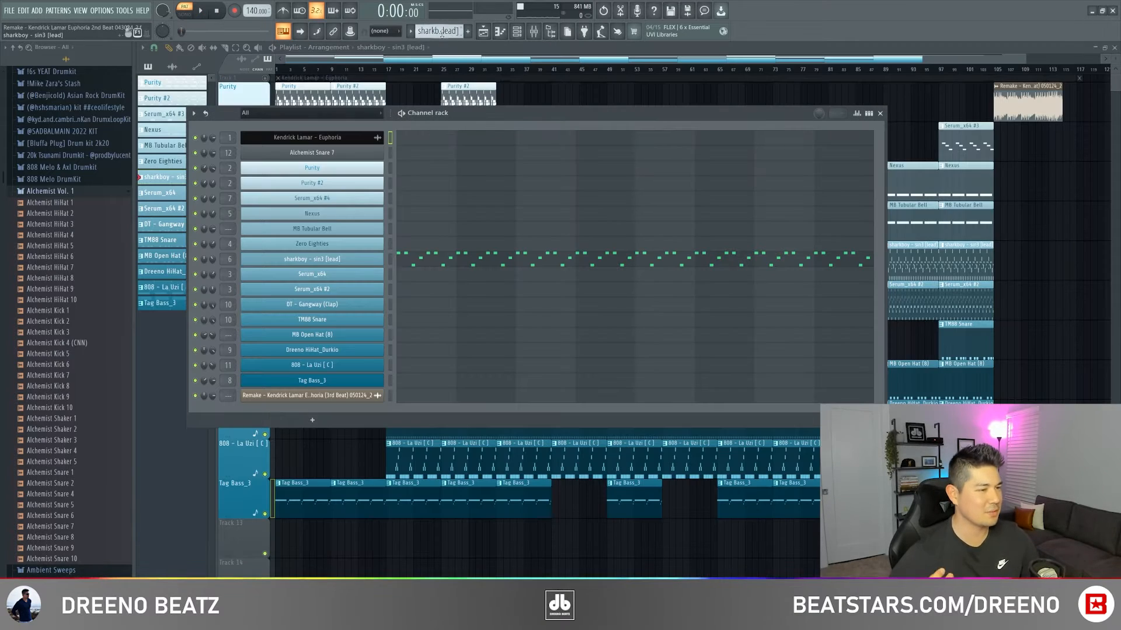
# Step: Review the melody notes in the piano roll and play the arrangement from bar 15
pyautogui.press('F7')
pyautogui.press('space')
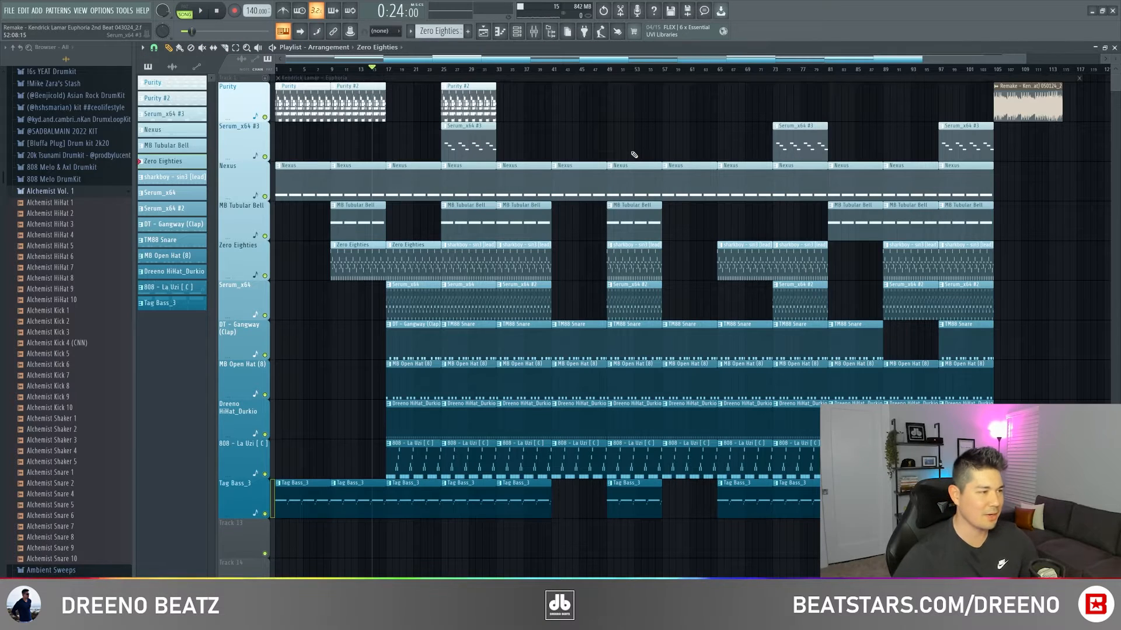
pyautogui.press('space')
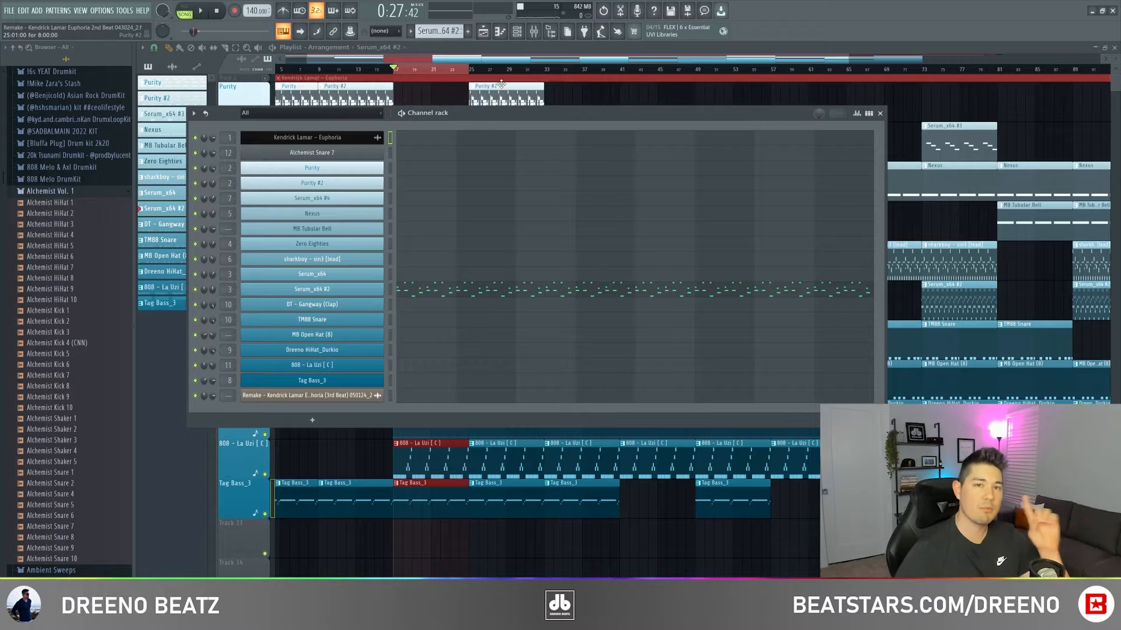
# Step: Check the preset in the Serum_x64 #2 instrument, close it and play its pattern in the piano roll
pyautogui.click(323, 290)
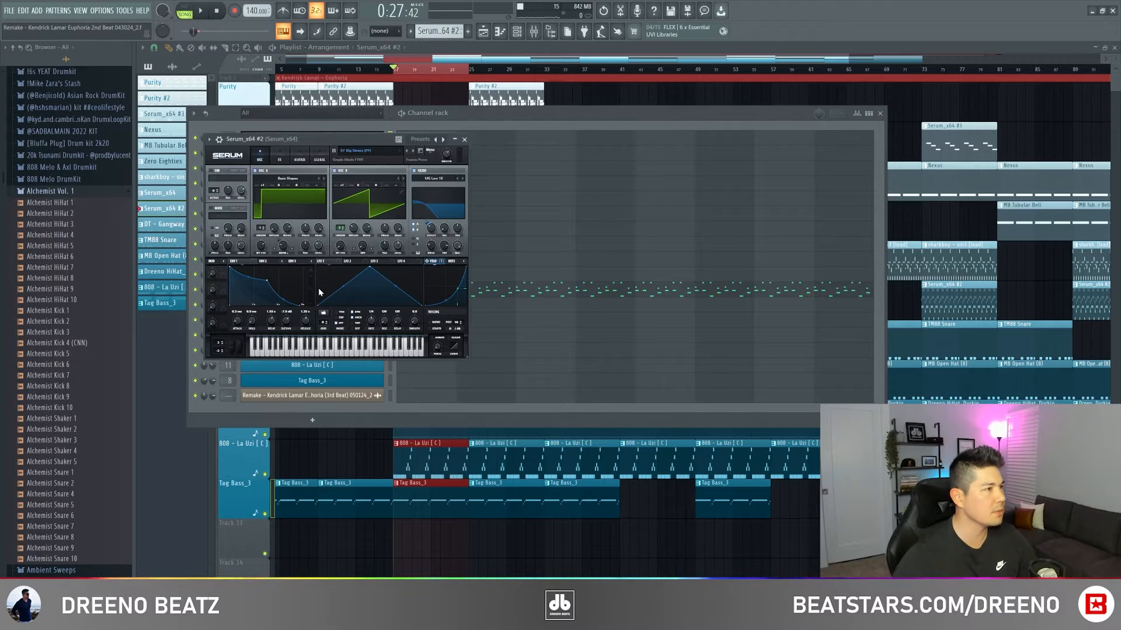
pyautogui.click(463, 140)
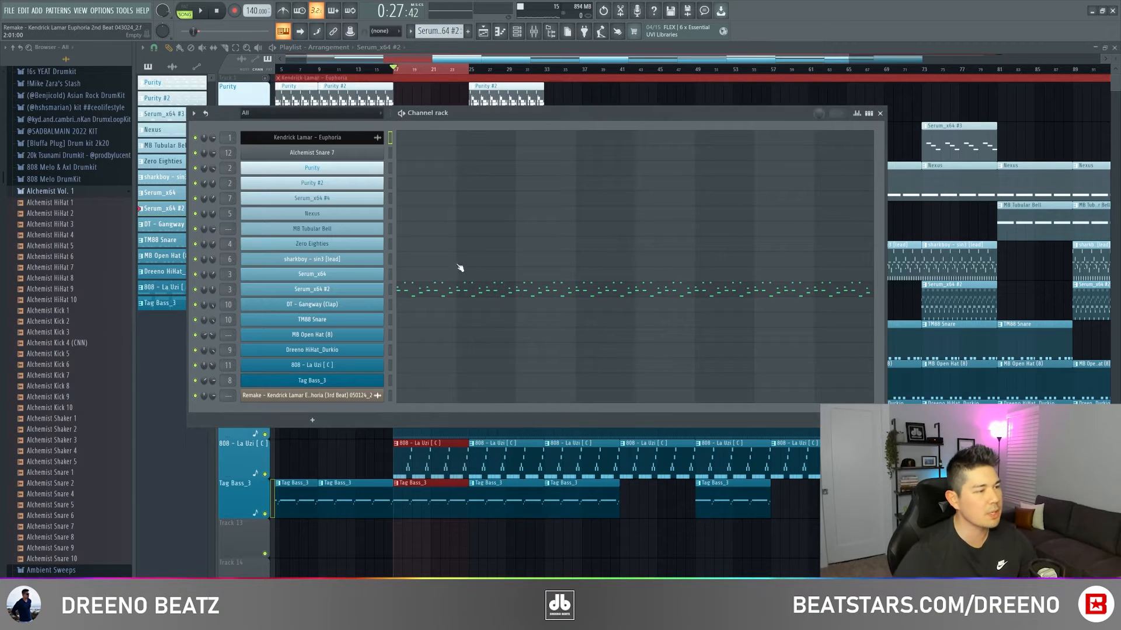
pyautogui.click(455, 290)
pyautogui.press('space')
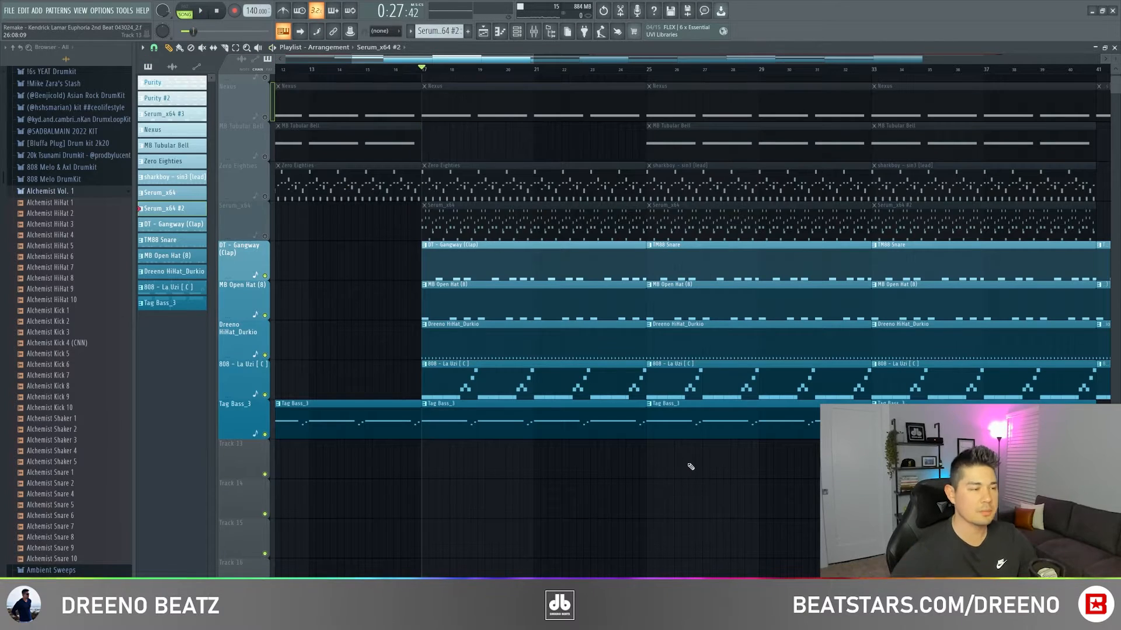
# Step: Play the soloed drum and bass tracks from bar 17, and inspect the DT - Gangway (Clap) sampler before closing it
pyautogui.press('space')
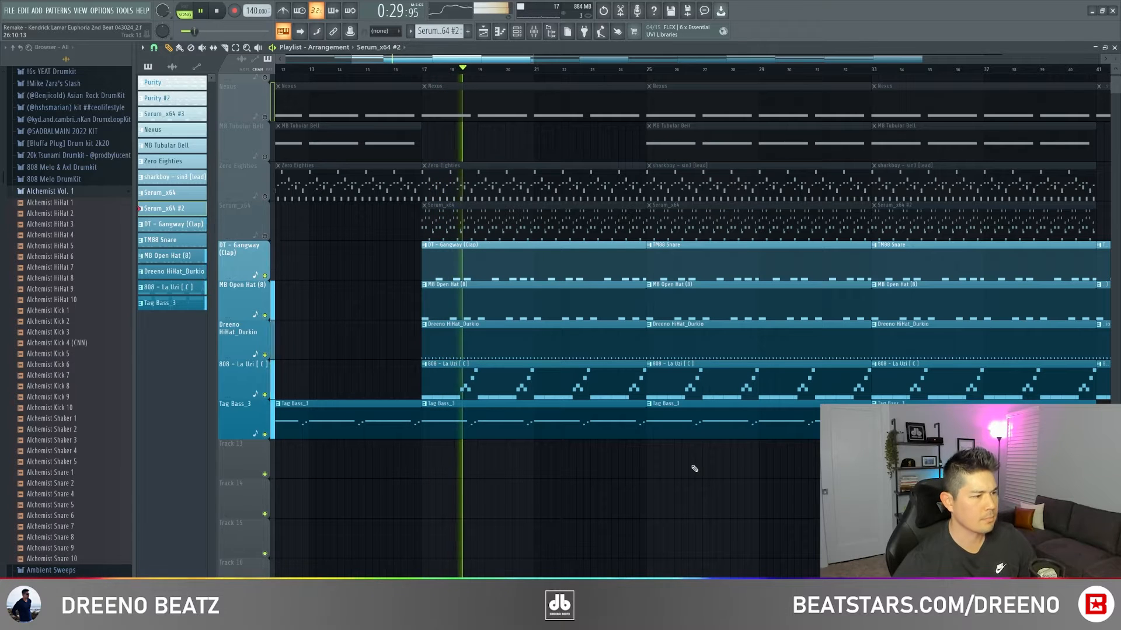
pyautogui.press('space')
pyautogui.press('F6')
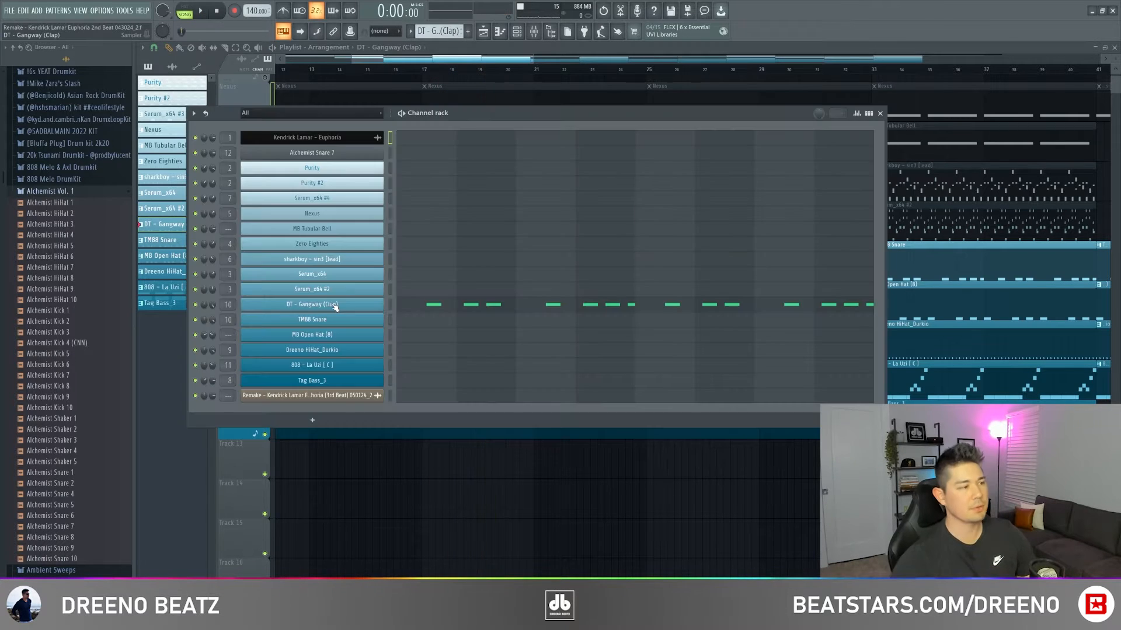
pyautogui.click(333, 306)
pyautogui.click(486, 140)
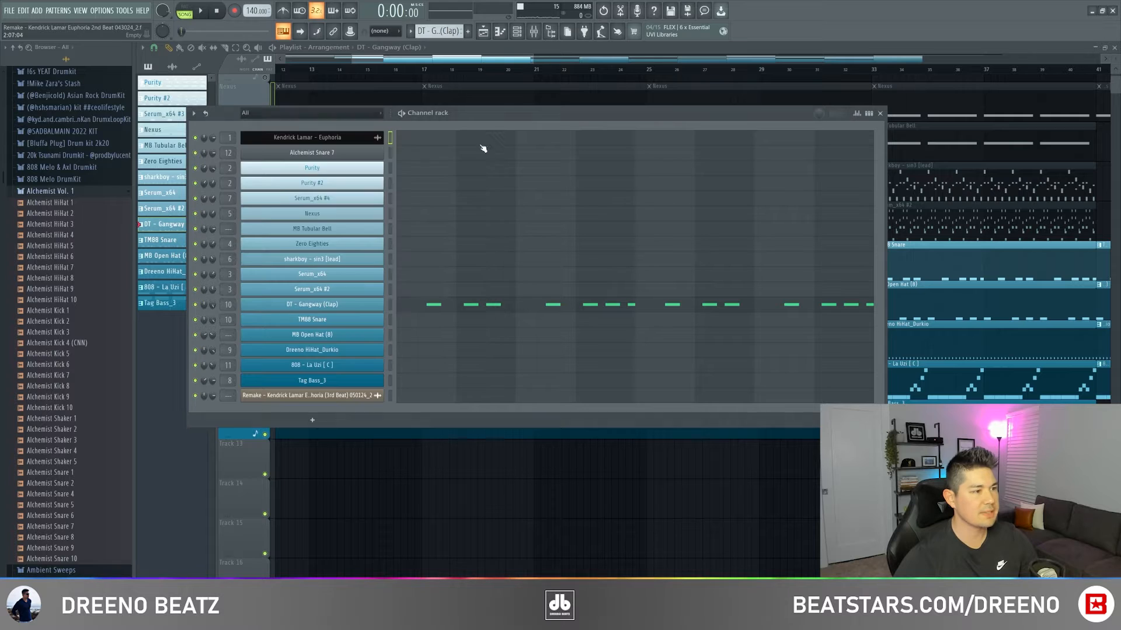
# Step: Open the TM88 Snare pattern in the piano roll and play it with the soloed drums
pyautogui.click(319, 320)
pyautogui.press('F7')
pyautogui.press('space')
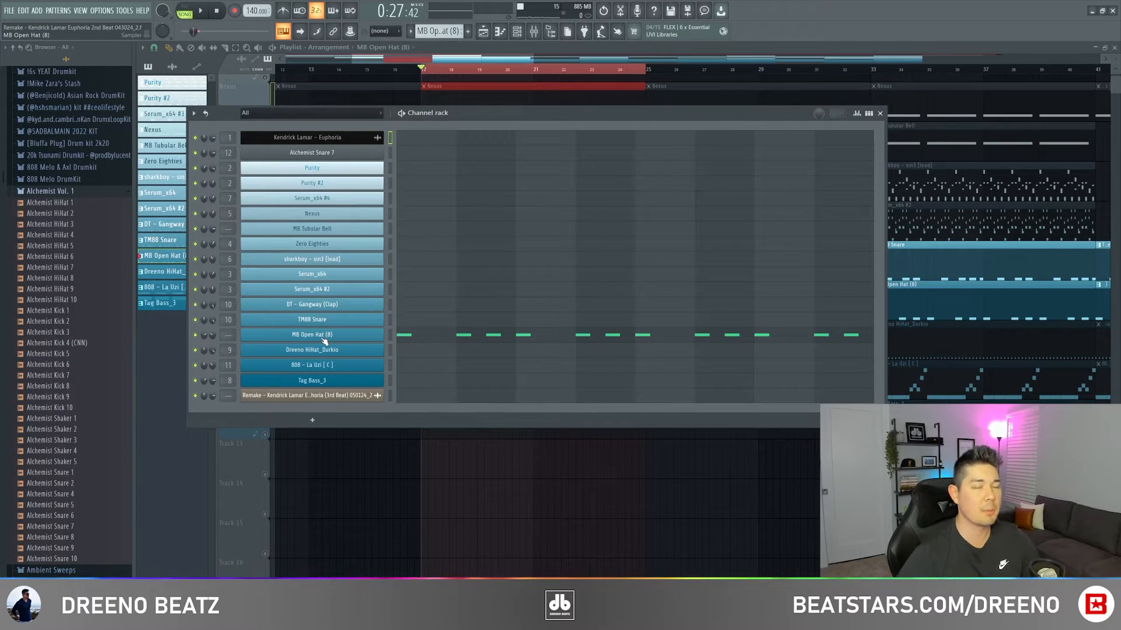
# Step: Play the MB Open Hat (8) and Dreeno HiHat_Durkio patterns in the piano roll from bar 17
pyautogui.click(418, 341)
pyautogui.press('space')
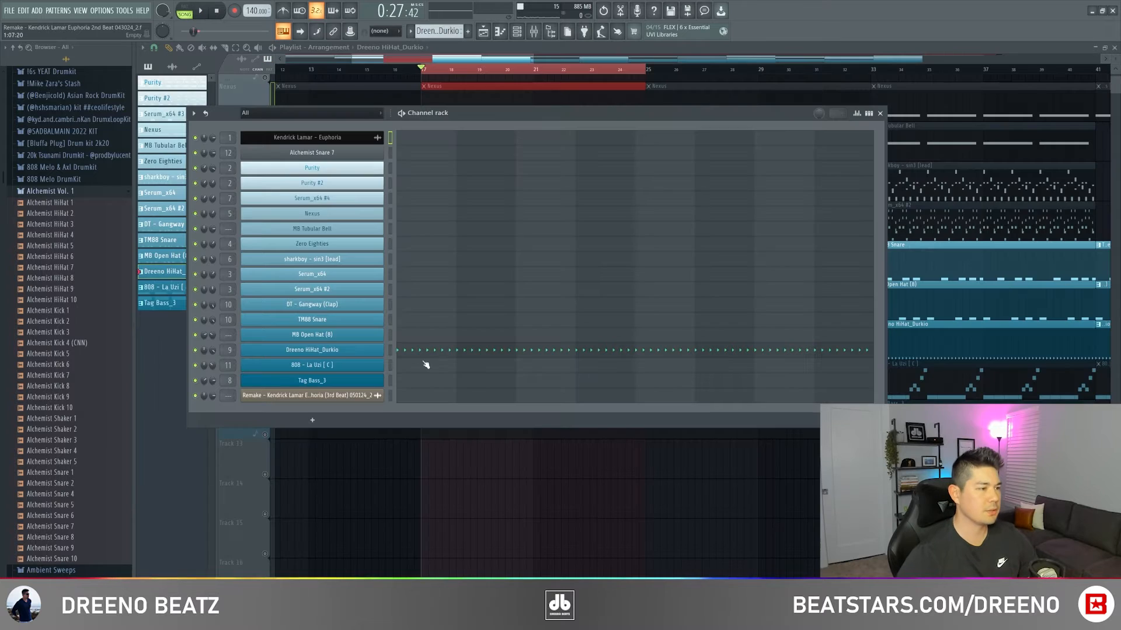
pyautogui.click(434, 353)
pyautogui.press('space')
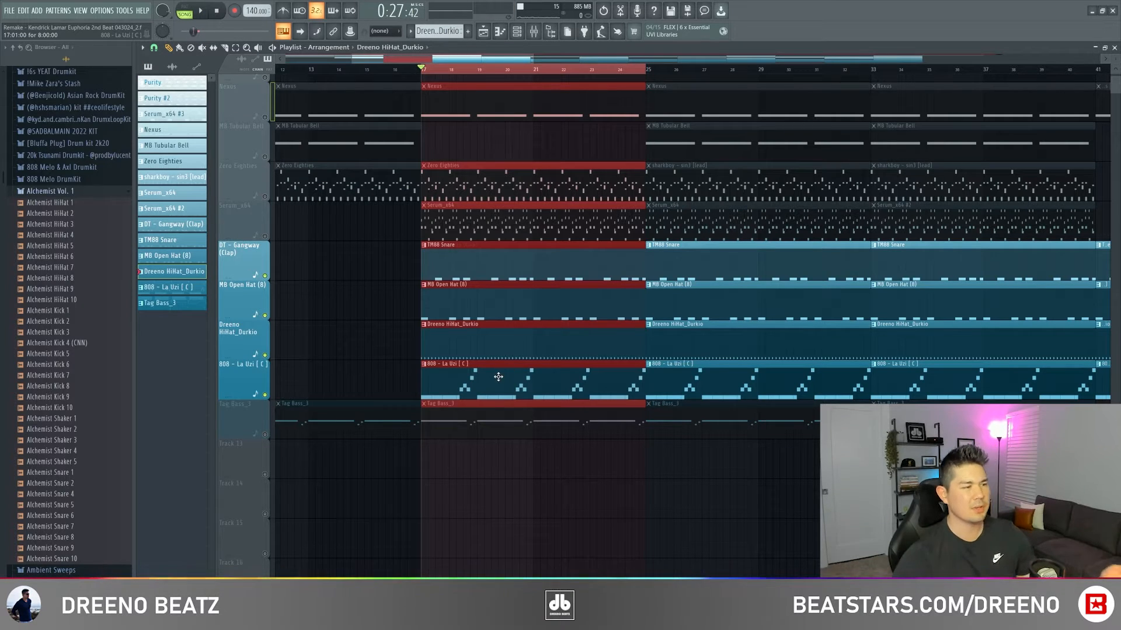
# Step: Open the 808 - La Uzi [ C ] notes in the piano roll and play the pattern
pyautogui.click(518, 38)
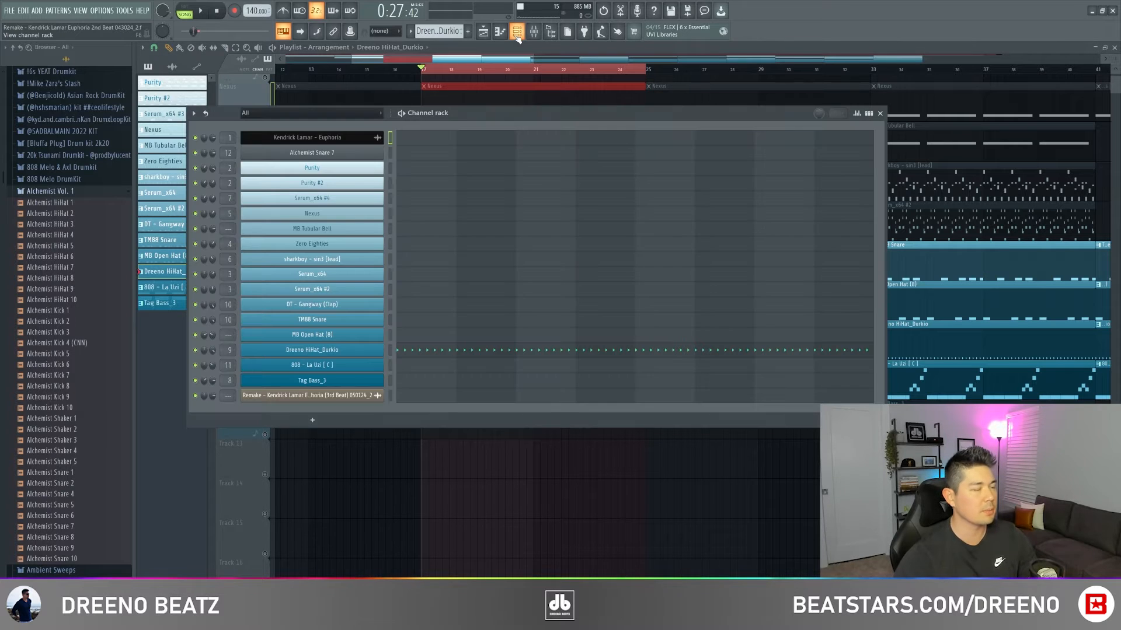
pyautogui.scroll(-1, 440, 31)
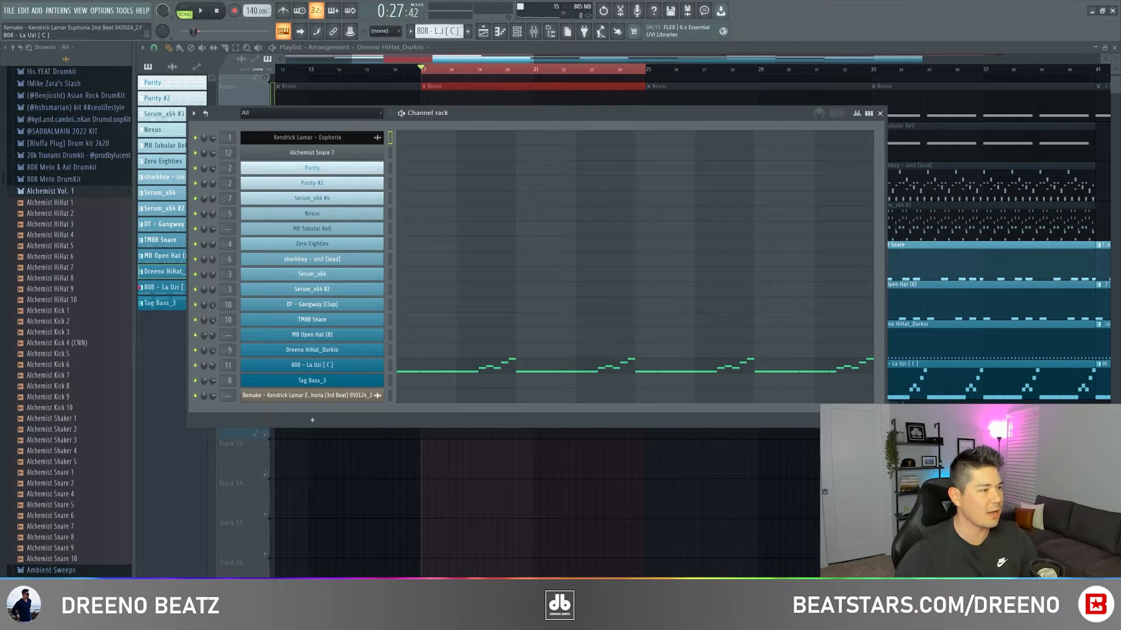
pyautogui.click(430, 372)
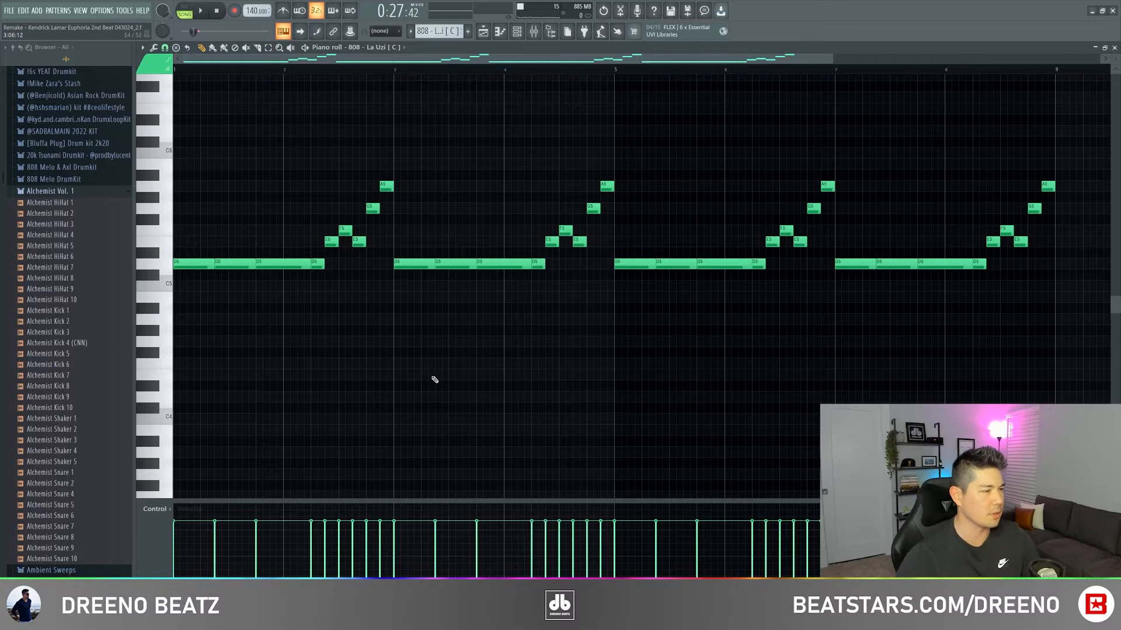
pyautogui.scroll(2, 435, 380)
pyautogui.press('space')
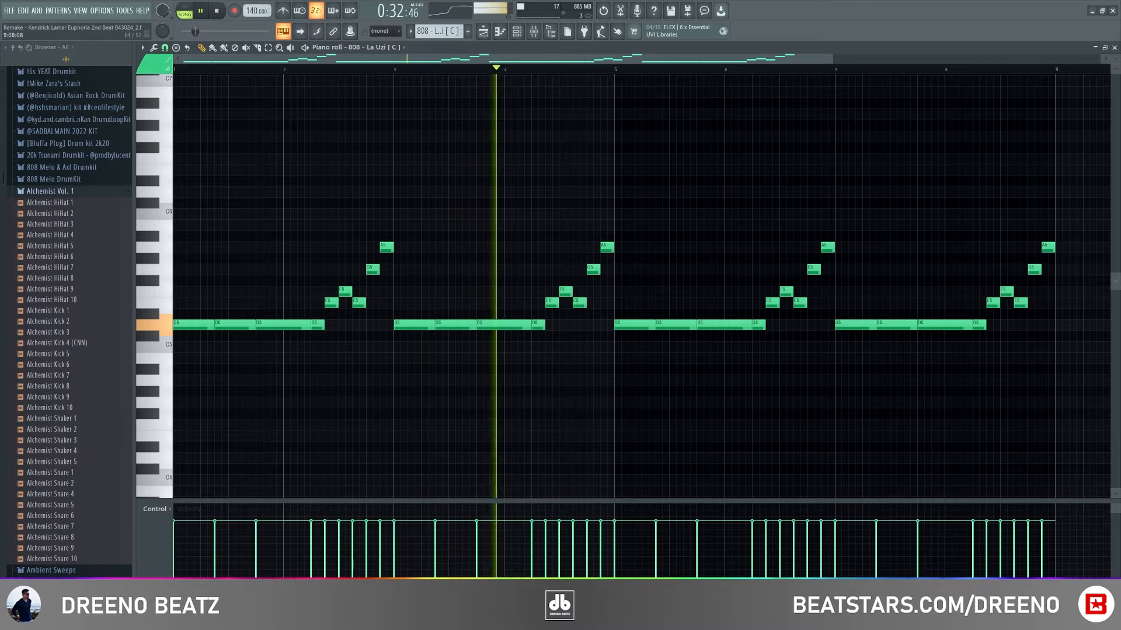
# Step: Inspect the 808 - La Uzi [ C ] mixer track's The Heat and Fruity parametric EQ 2 effects during playback
pyautogui.press('F9')
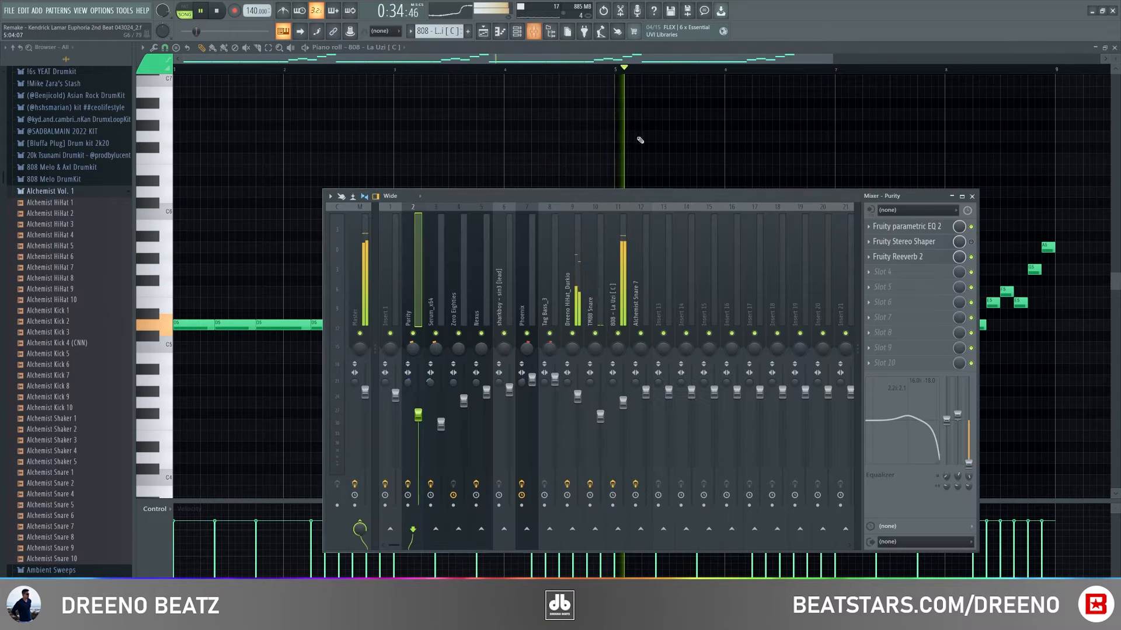
pyautogui.click(617, 274)
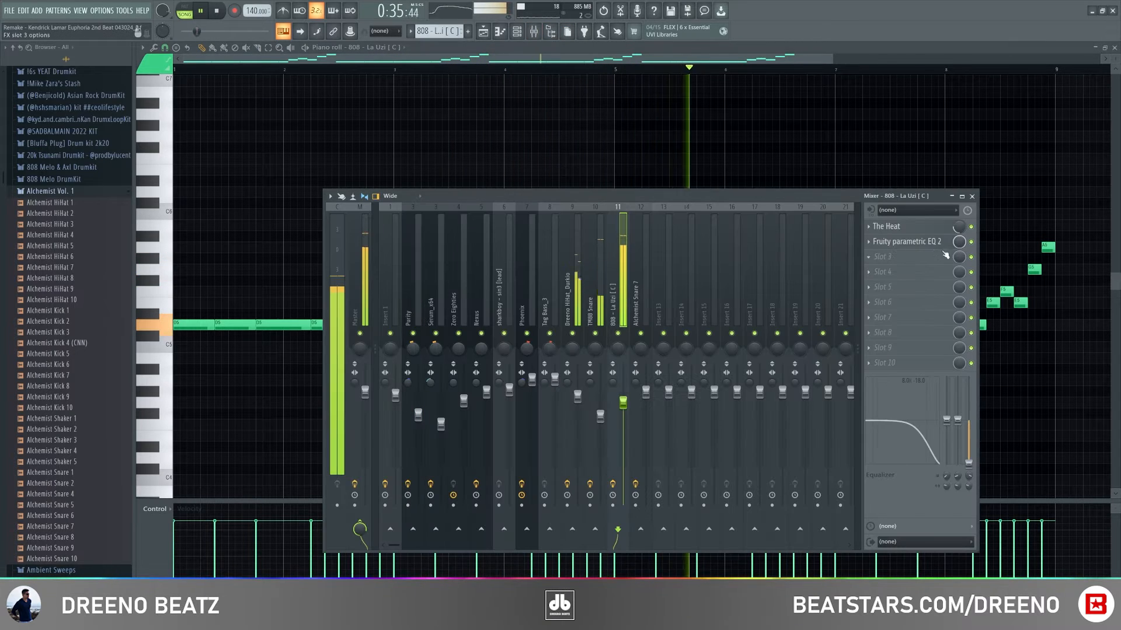
pyautogui.click(915, 229)
pyautogui.click(915, 228)
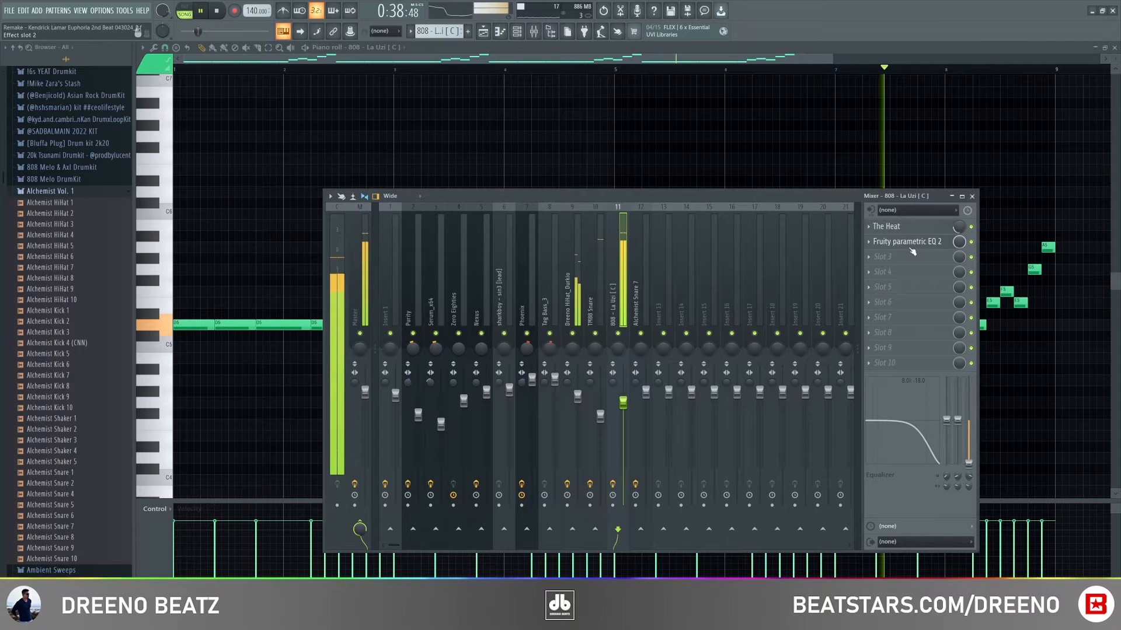
pyautogui.click(912, 241)
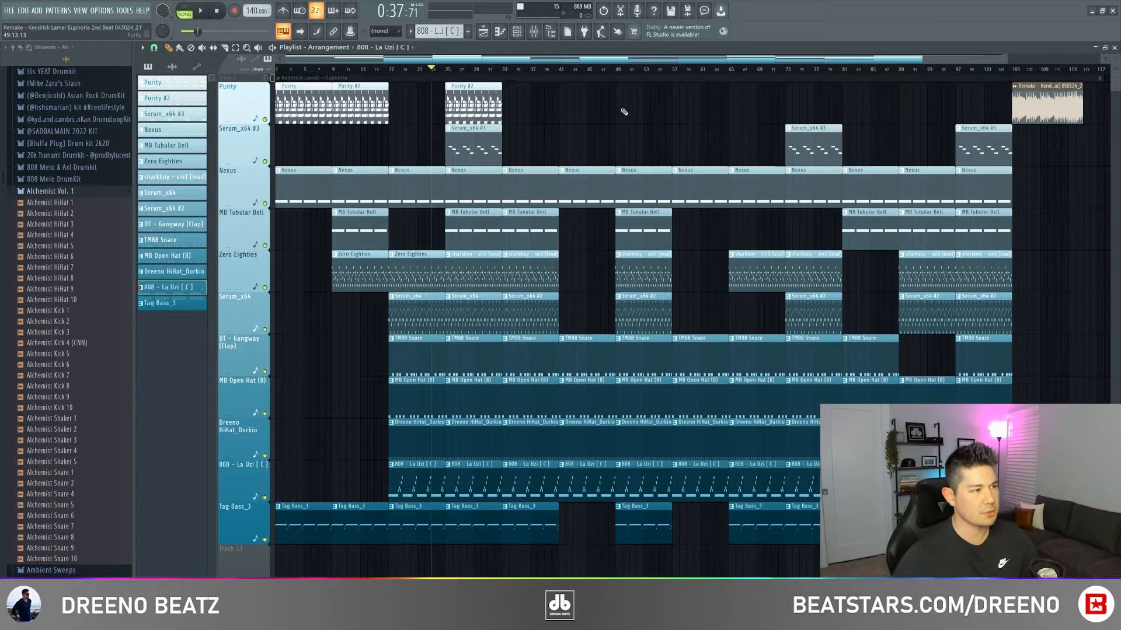
# Step: Play the full arrangement from bar 23, and inspect the Serum_x64 #4 instrument before closing it
pyautogui.press('space')
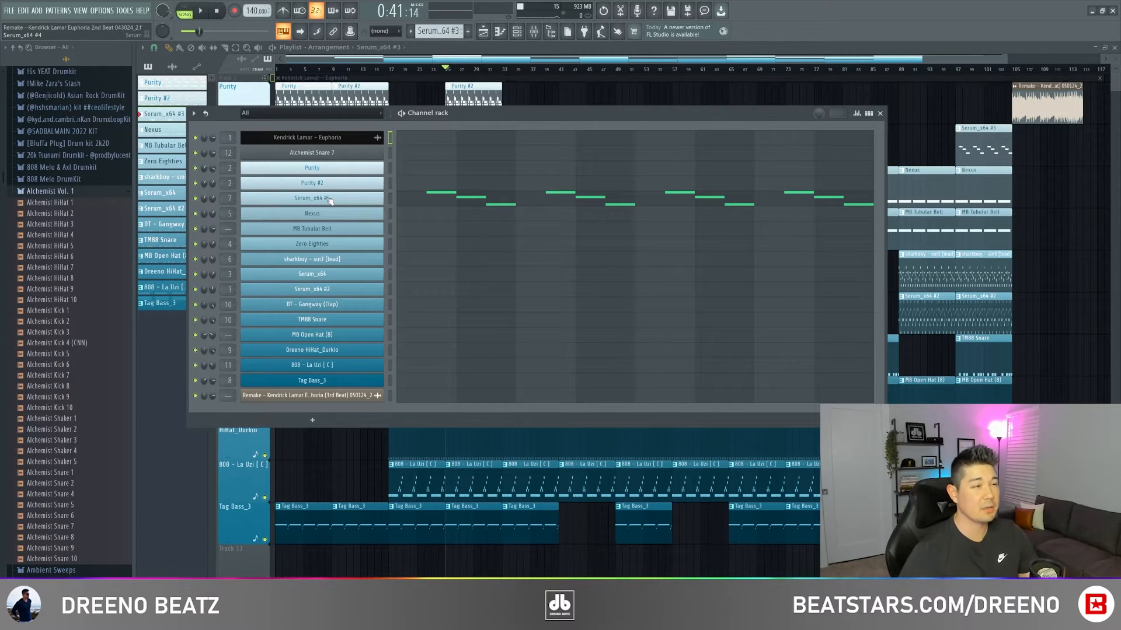
pyautogui.click(329, 199)
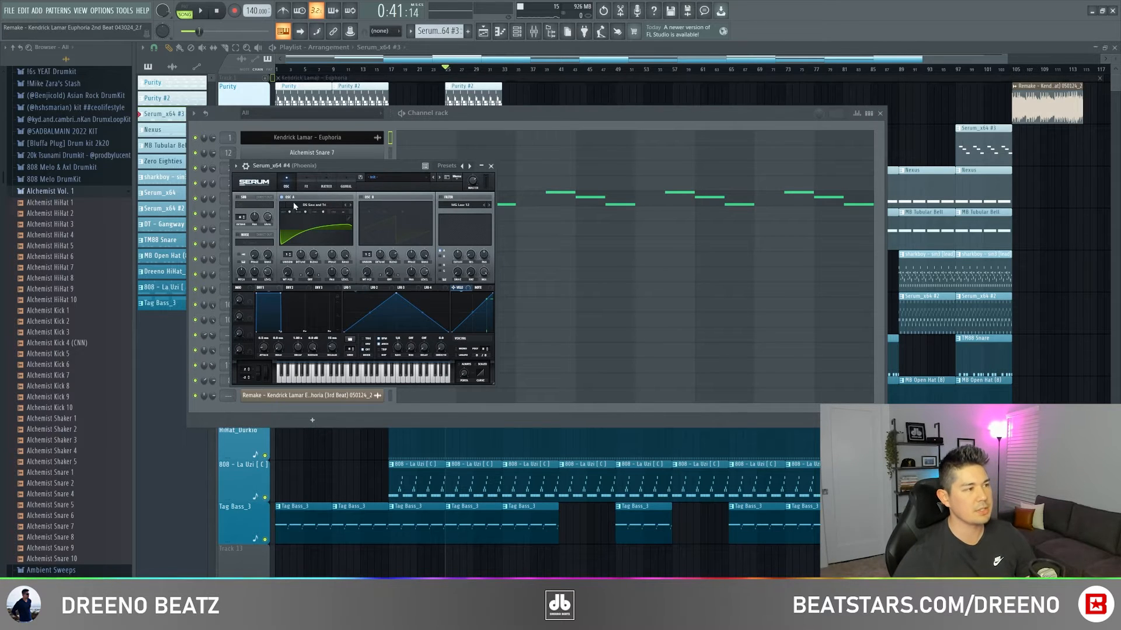
pyautogui.click(491, 166)
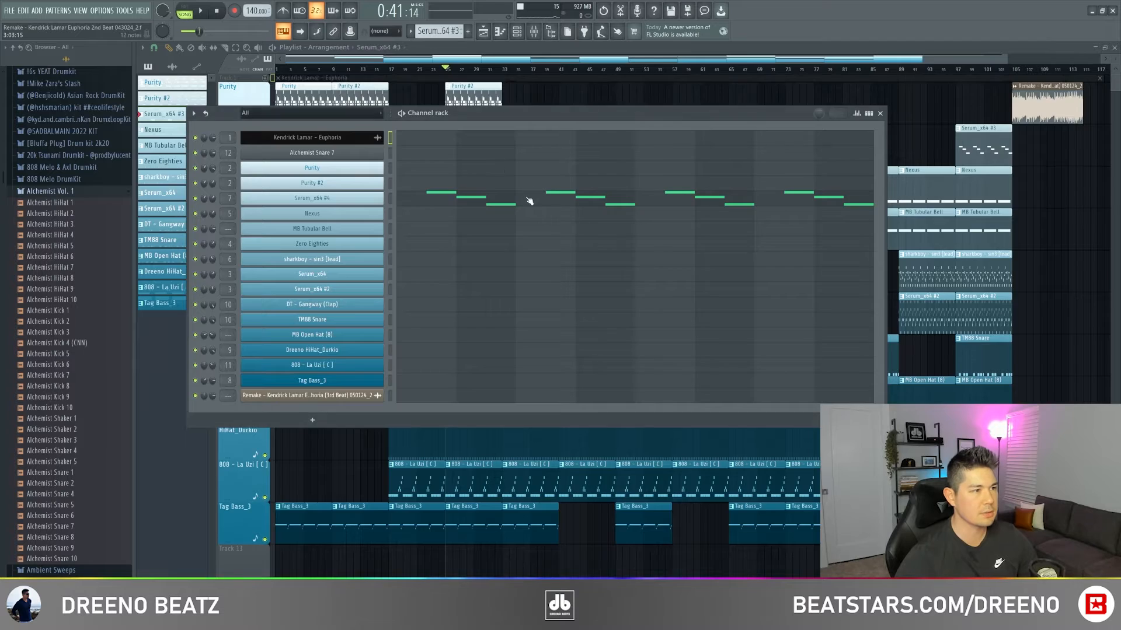
# Step: Play the Serum_x64 #3 pattern in the piano roll and the end of the arrangement from bar 103
pyautogui.click(530, 200)
pyautogui.press('space')
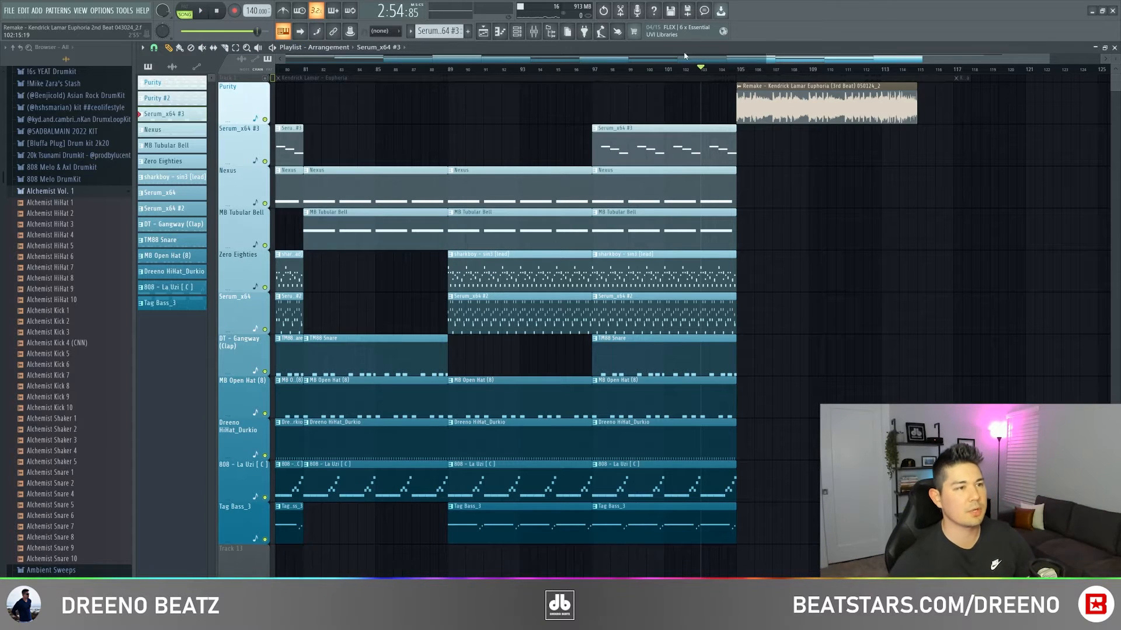
pyautogui.press('space')
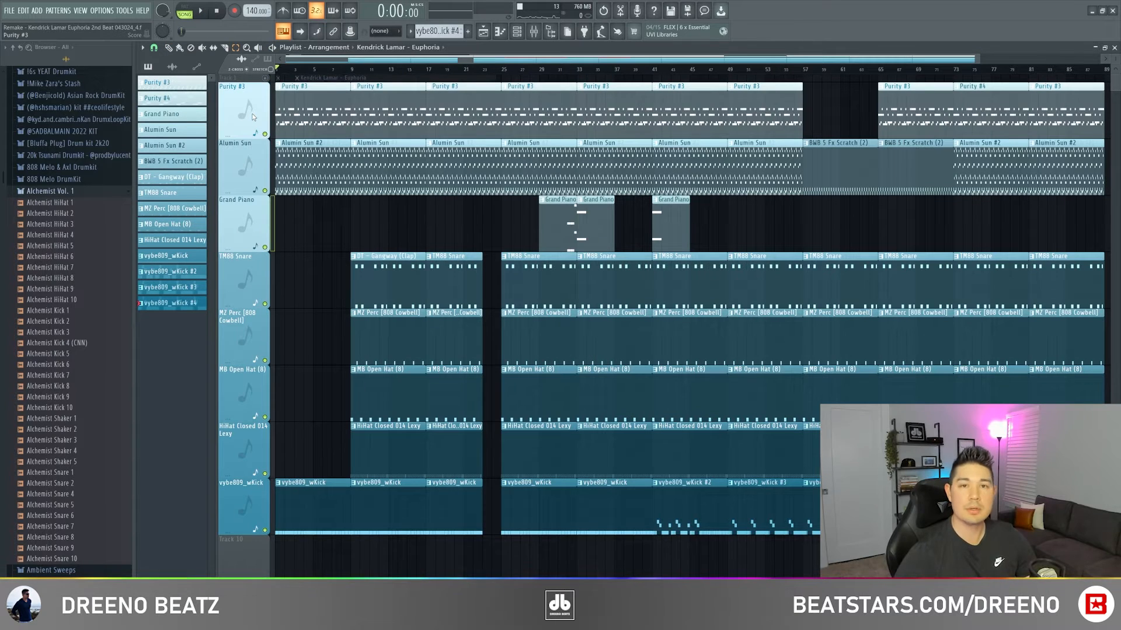
# Step: Highlight the clips on the Purity #3, Alumin Sun, Grand Piano and drum tracks in turn
pyautogui.click(245, 112)
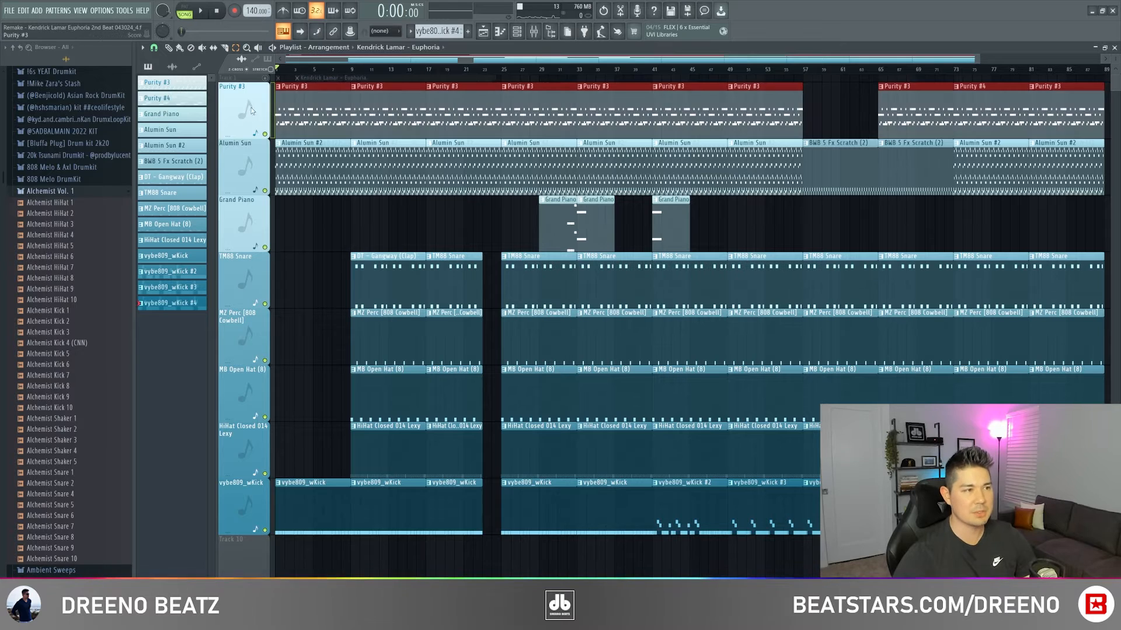
pyautogui.click(247, 158)
pyautogui.click(249, 216)
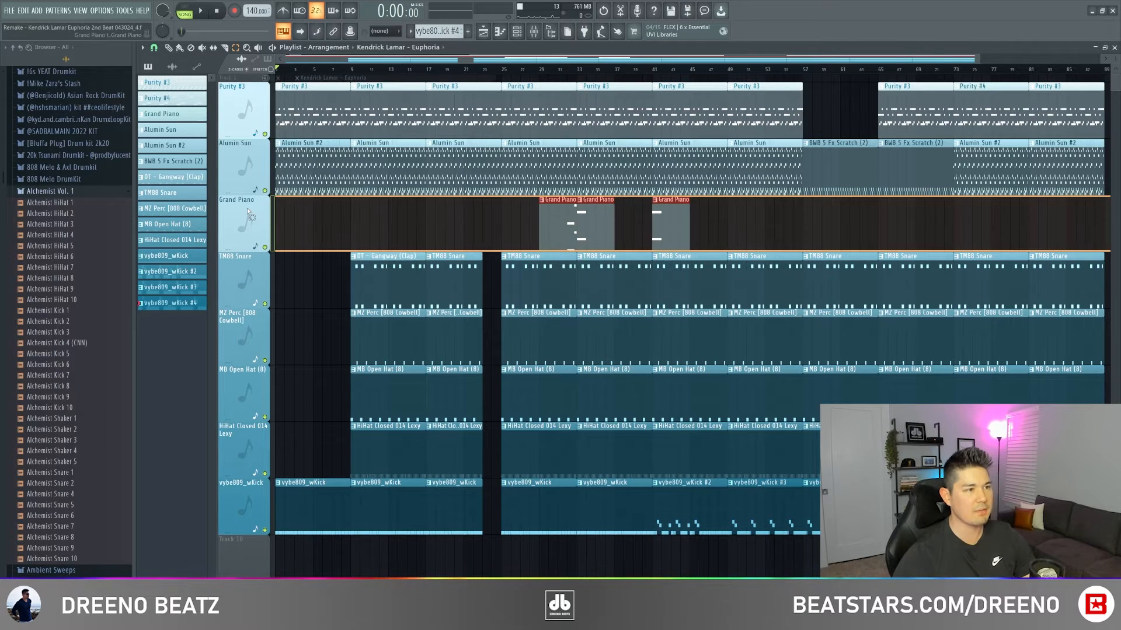
pyautogui.moveTo(245, 274); pyautogui.dragTo(245, 507)
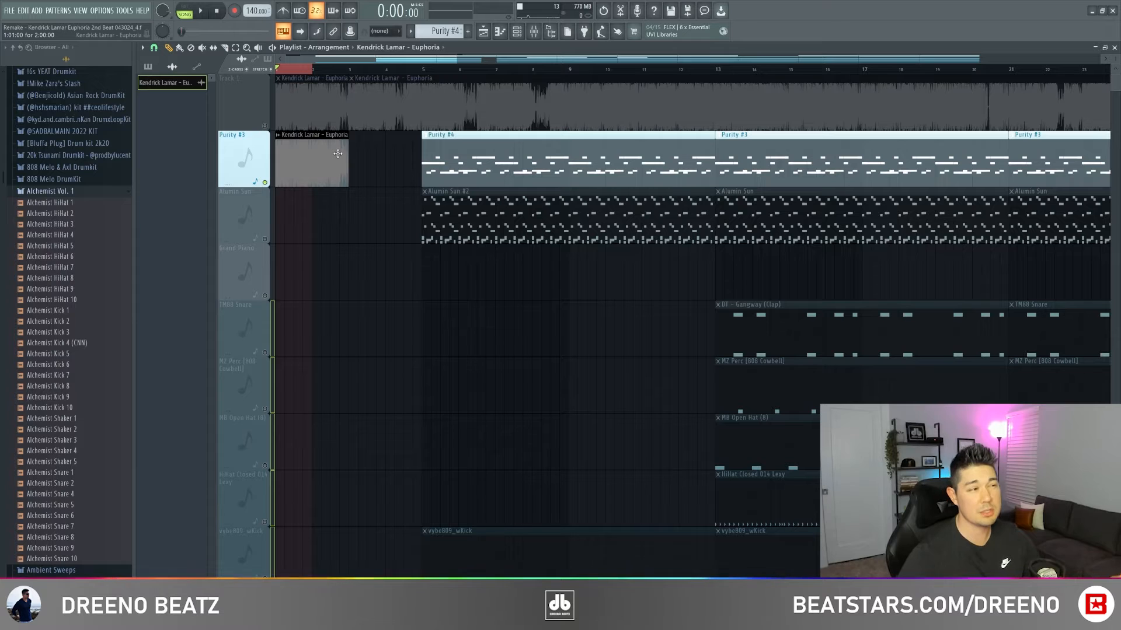
# Step: Play the start of the soloed Kendrick Lamar - Euphoria audio clip, stop playback and save the project
pyautogui.press('space')
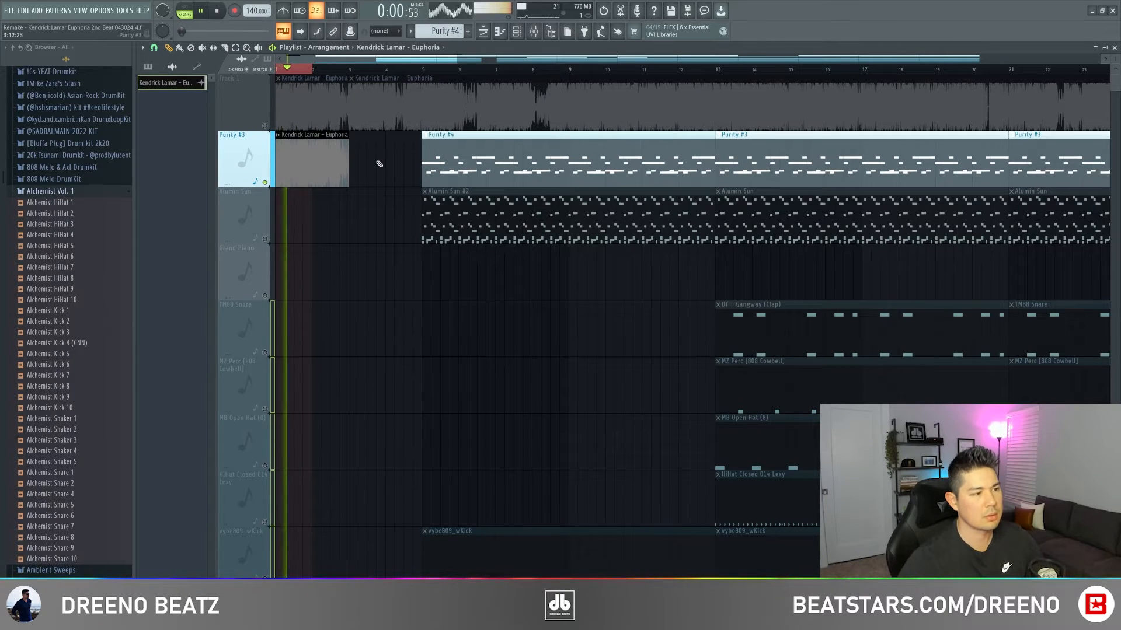
pyautogui.press('space')
pyautogui.hotkey('ctrl', 's')
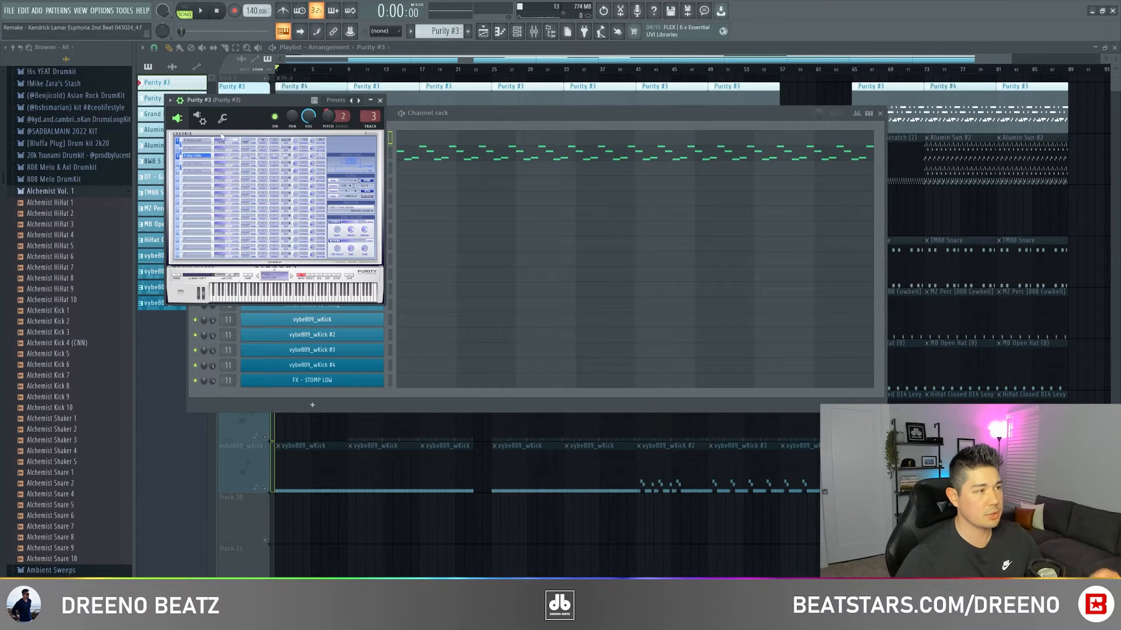
# Step: Play the Purity #3 and Alumin Sun #2 patterns in the piano roll
pyautogui.click(414, 144)
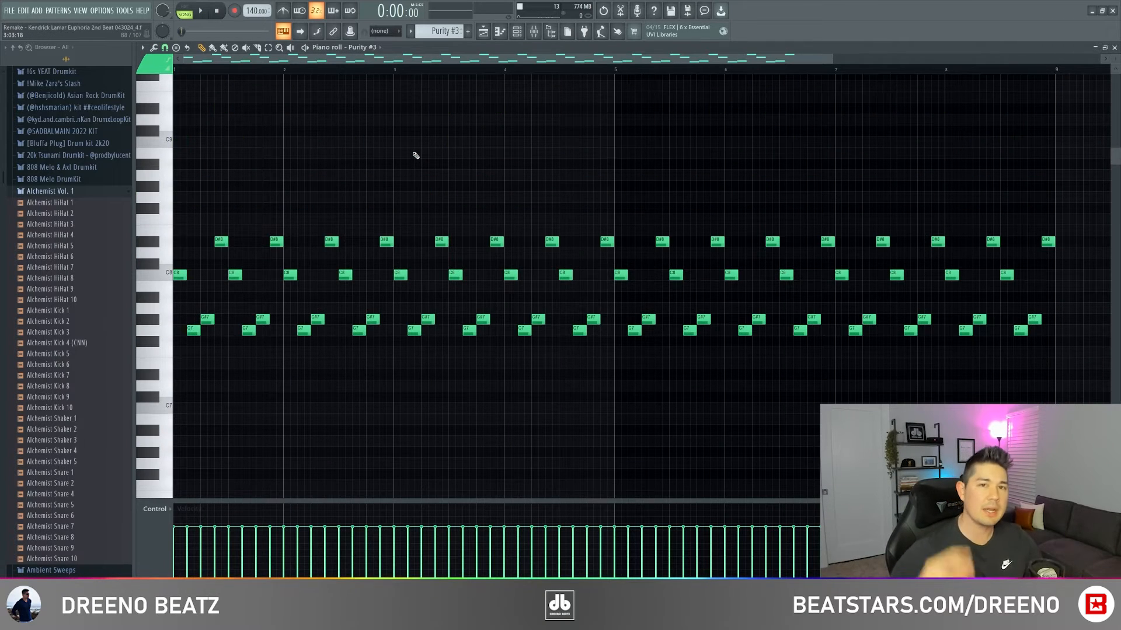
pyautogui.press('space')
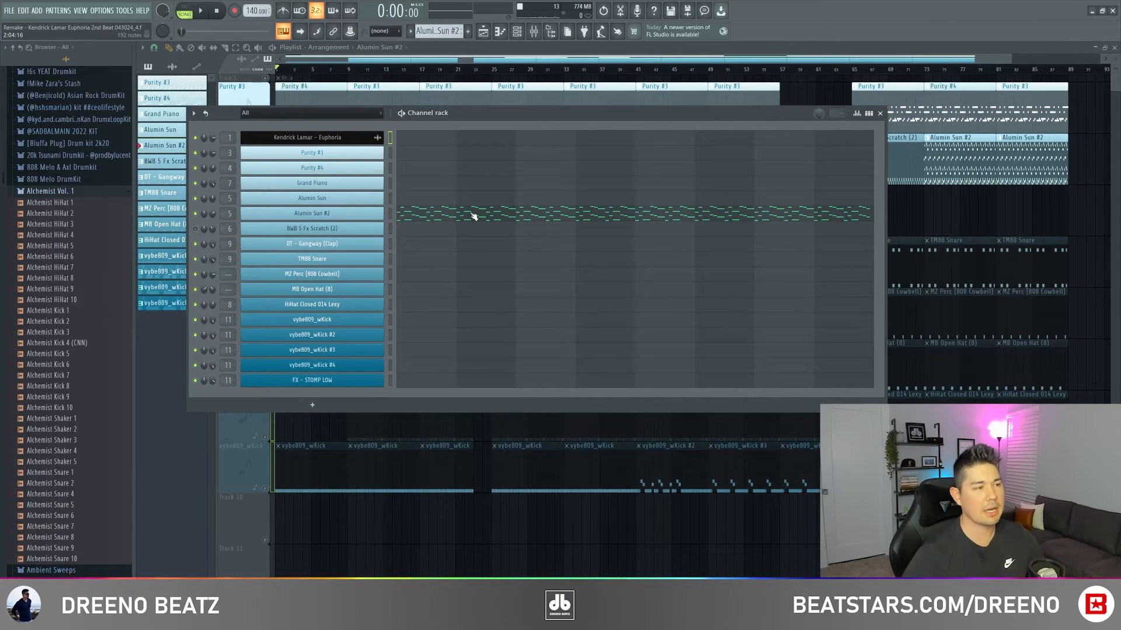
pyautogui.click(463, 215)
pyautogui.press('space')
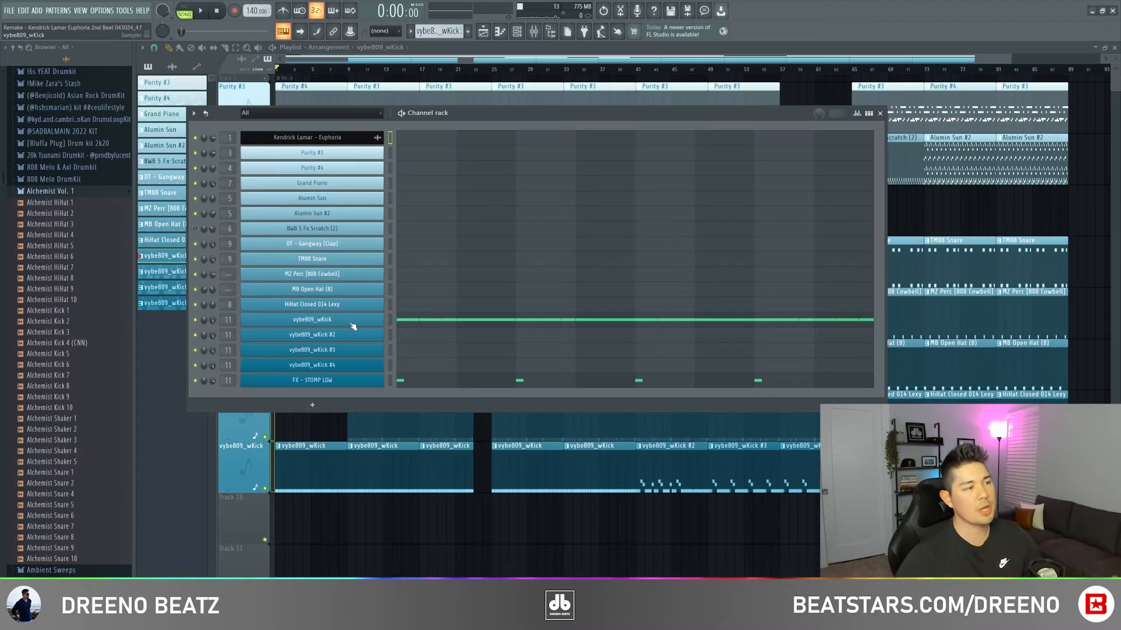
# Step: Inspect the vybe809_wKick sampler, close it and play its pattern in the piano roll
pyautogui.click(351, 325)
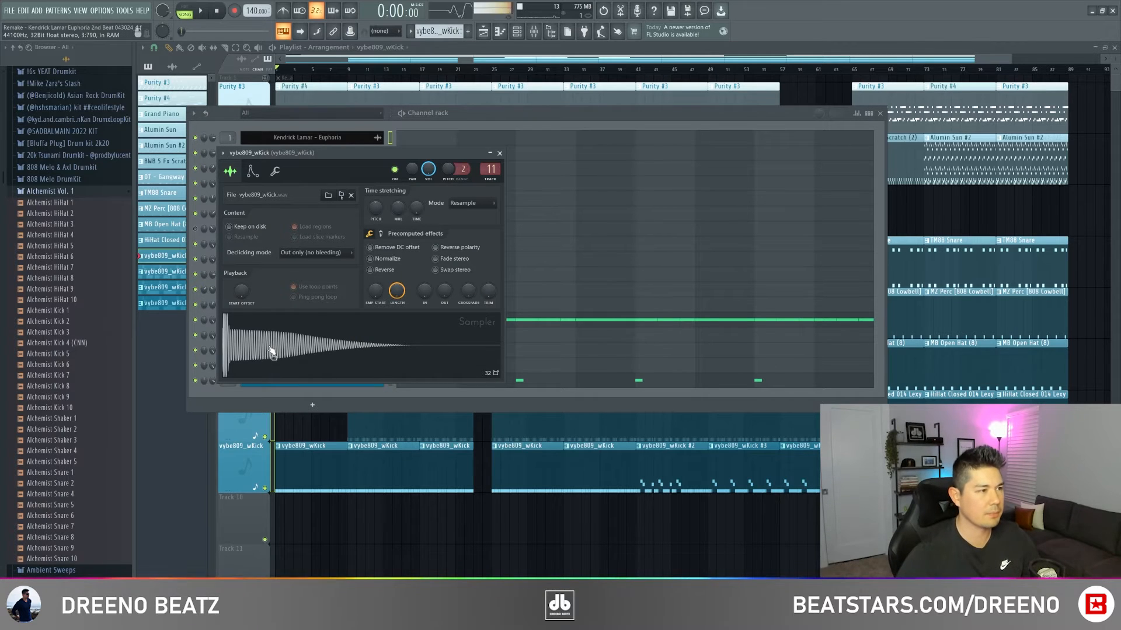
pyautogui.click(500, 153)
pyautogui.click(428, 324)
pyautogui.press('space')
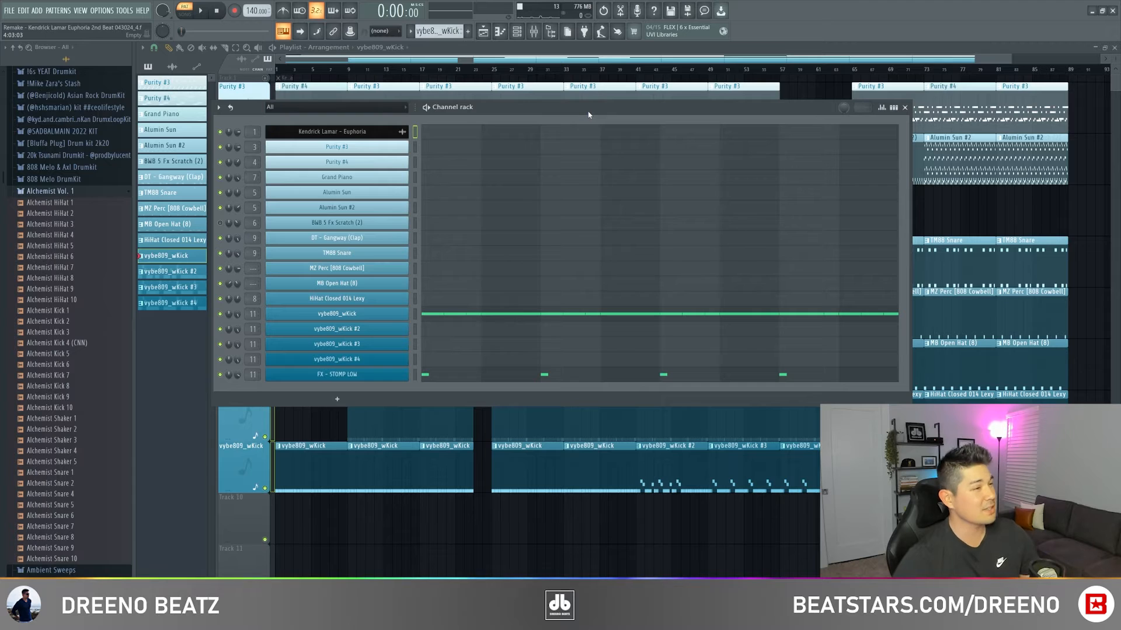
# Step: Inspect the FX - STOMP LOW sampler, close it and play the soloed drum and bass tracks from bar 9
pyautogui.click(311, 379)
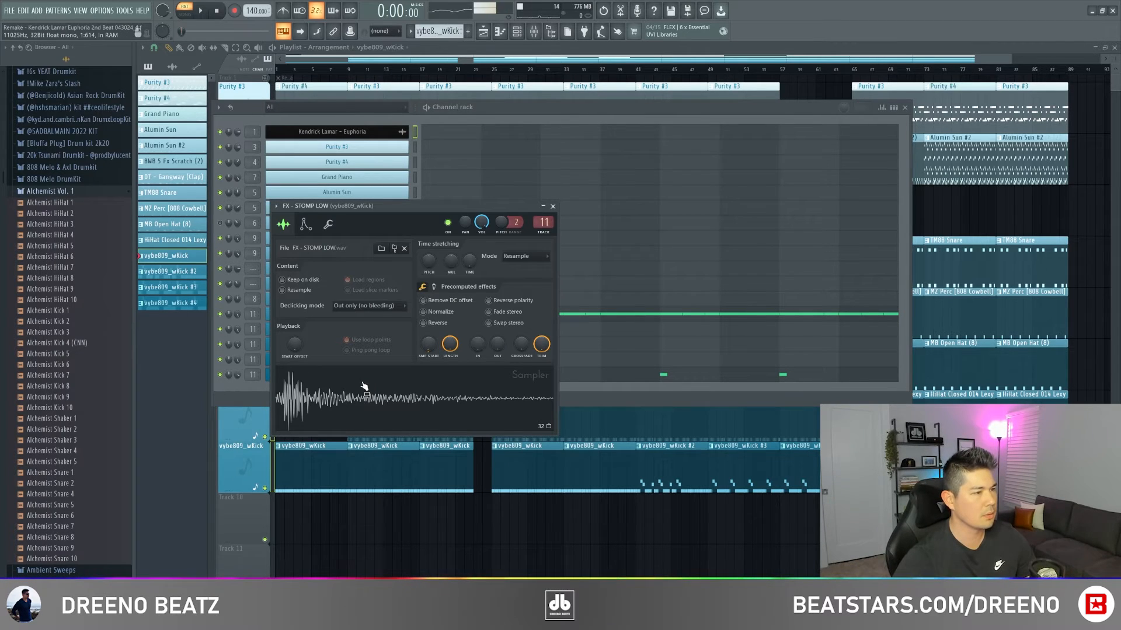
pyautogui.click(552, 207)
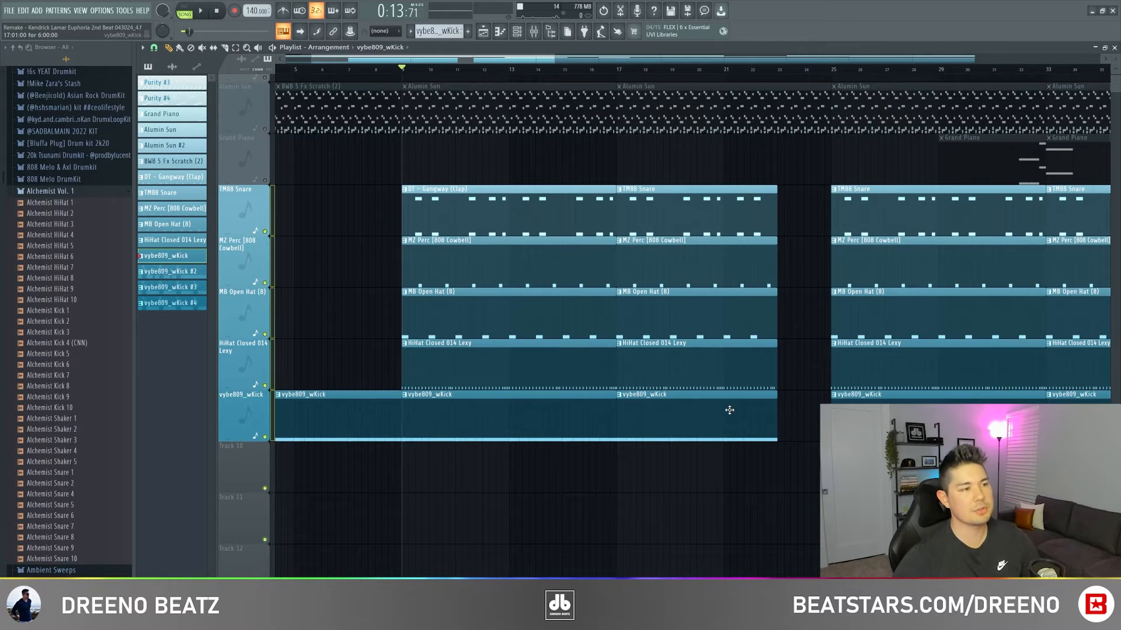
pyautogui.press('space')
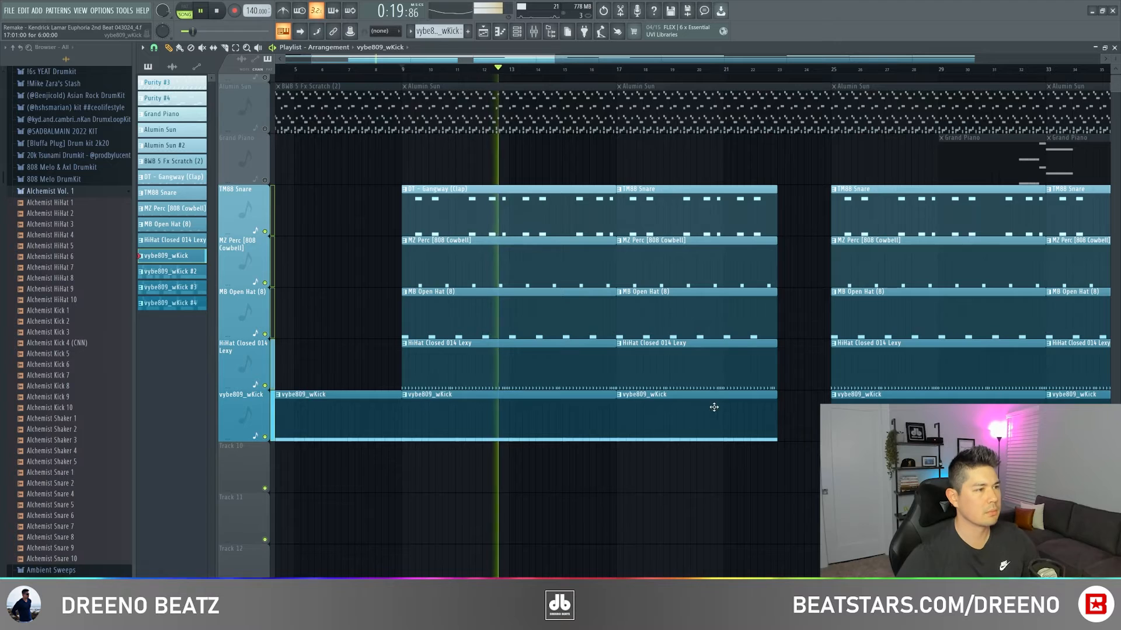
pyautogui.press('space')
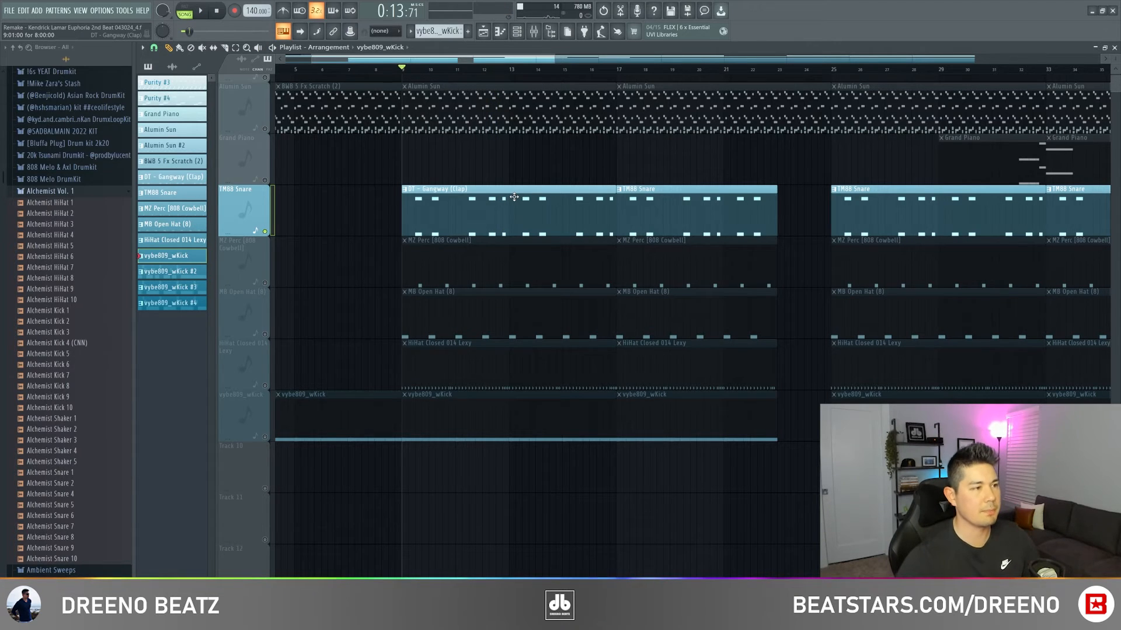
# Step: Play the DT - Gangway (Clap) pattern in the piano roll from bar 9 and stop it
pyautogui.doubleClick(513, 197)
pyautogui.press('space')
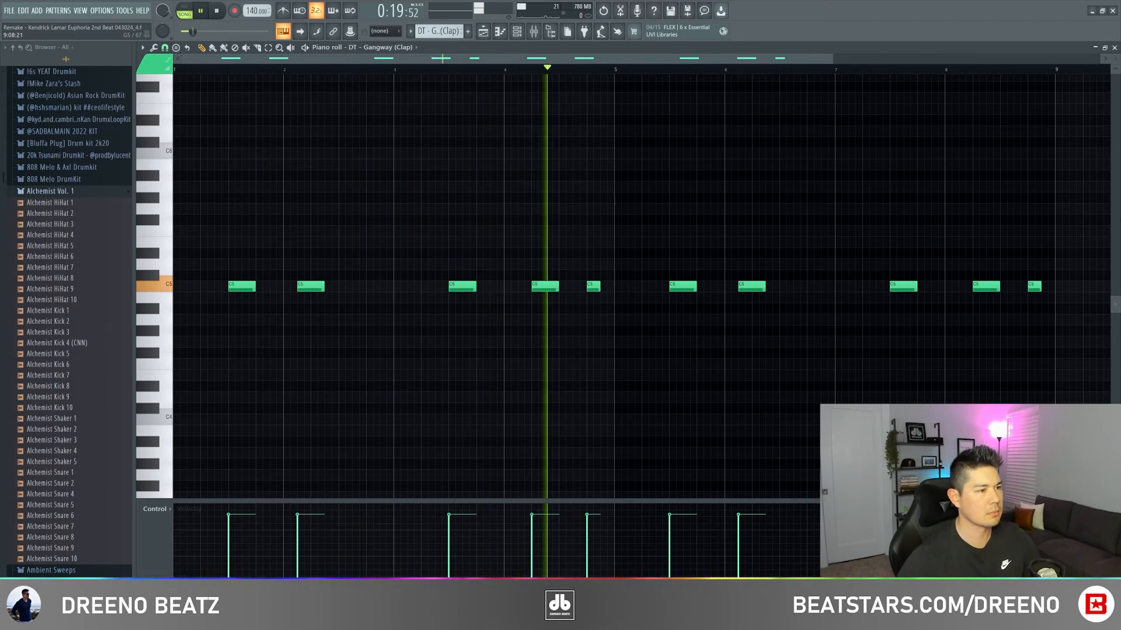
pyautogui.press('space')
# Step: Inspect the MZ Perc [808 Cowbell] sampler from the channel rack and close it
pyautogui.press('F7')
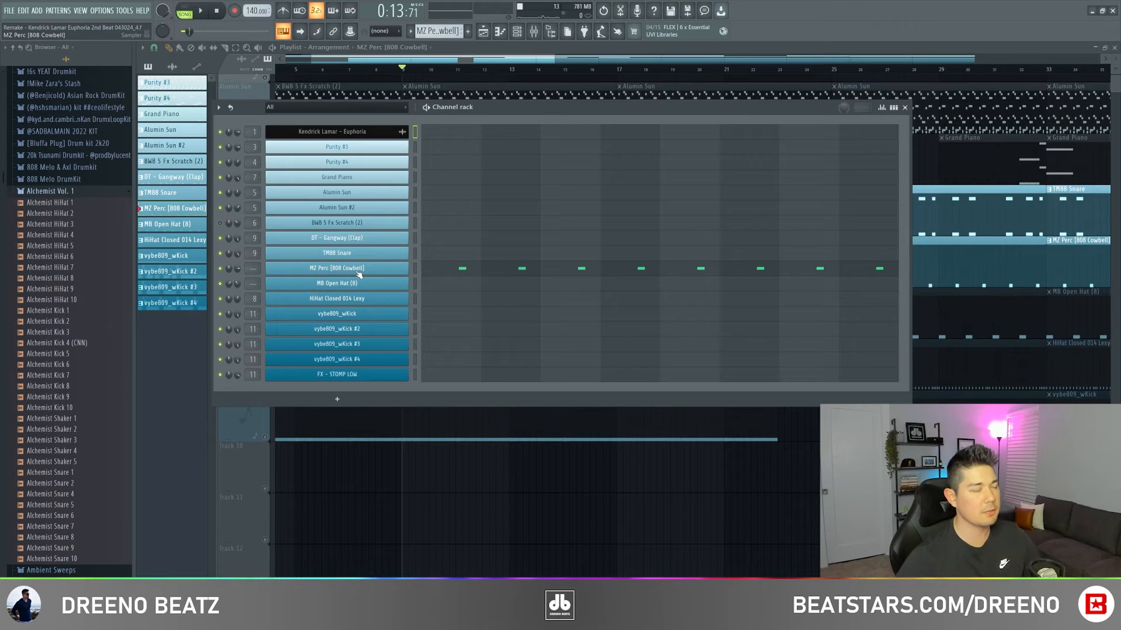
pyautogui.click(357, 272)
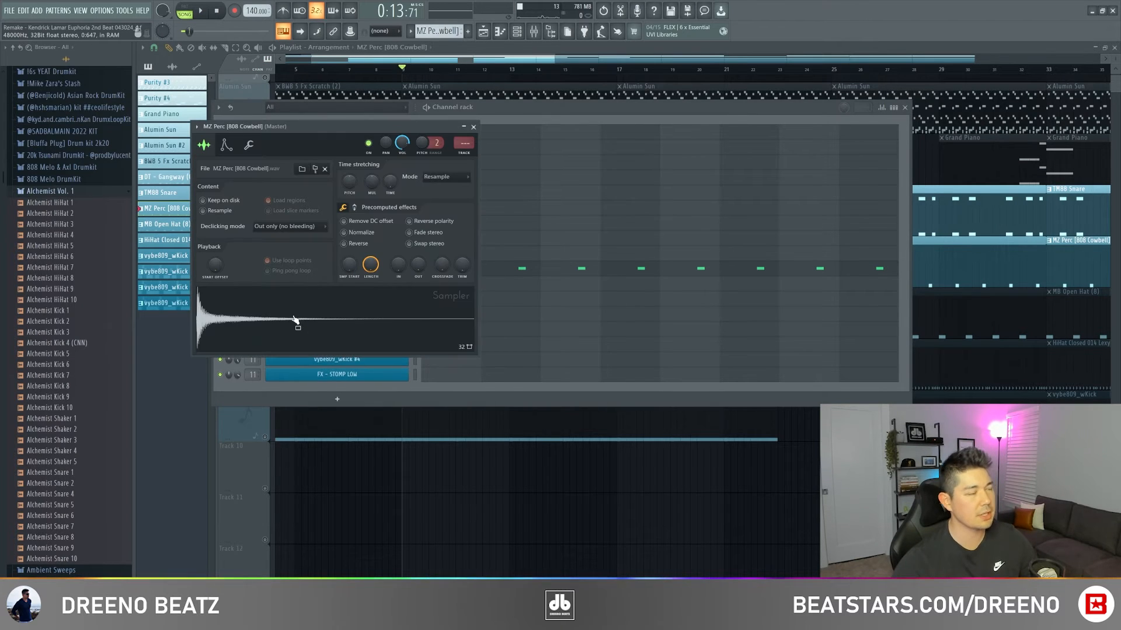
pyautogui.click(474, 127)
# Step: Play the MZ Perc [808 Cowbell] and MB Open Hat (8) patterns in the piano roll
pyautogui.click(471, 270)
pyautogui.press('space')
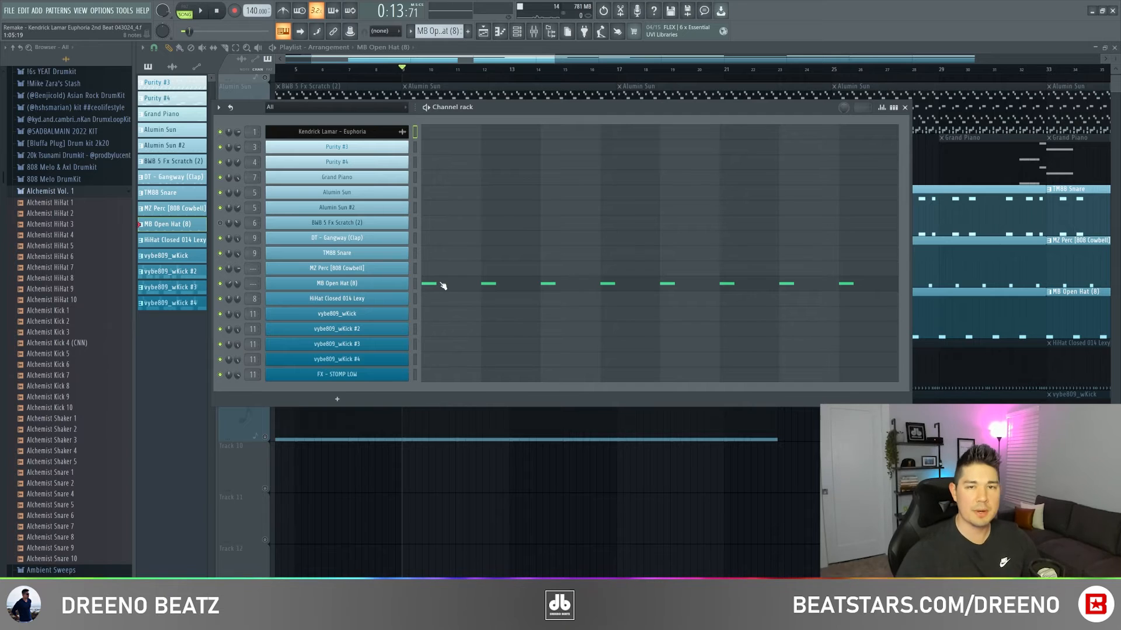
pyautogui.click(444, 286)
pyautogui.press('space')
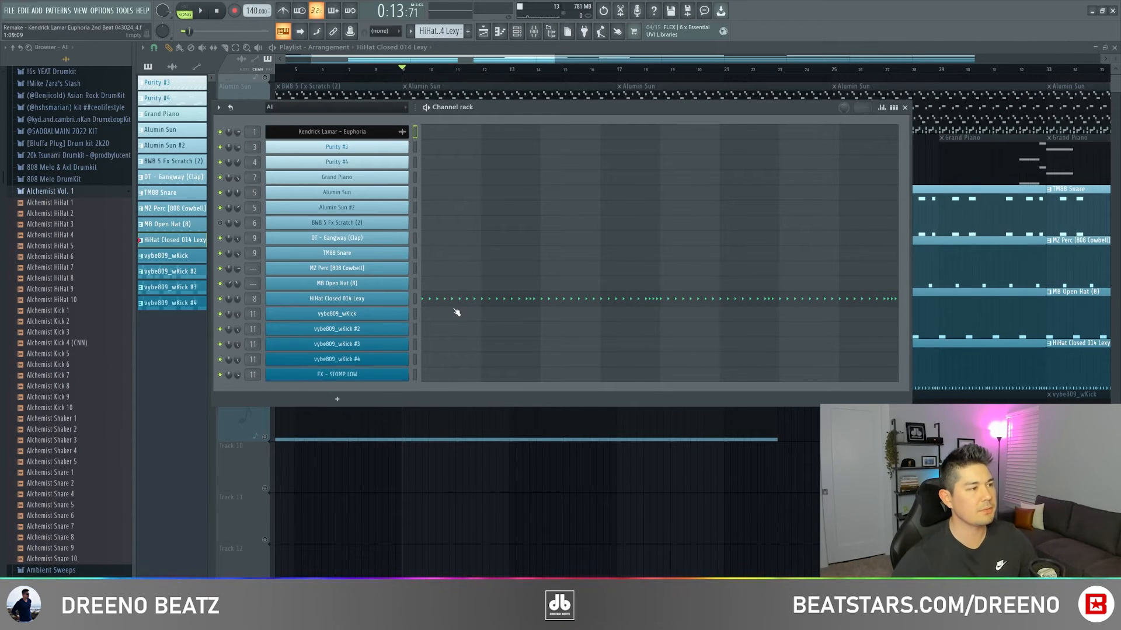
# Step: Inspect the HiHat Closed 014 Lexy sampler, close it and play the hi-hat pattern in the piano roll
pyautogui.click(349, 299)
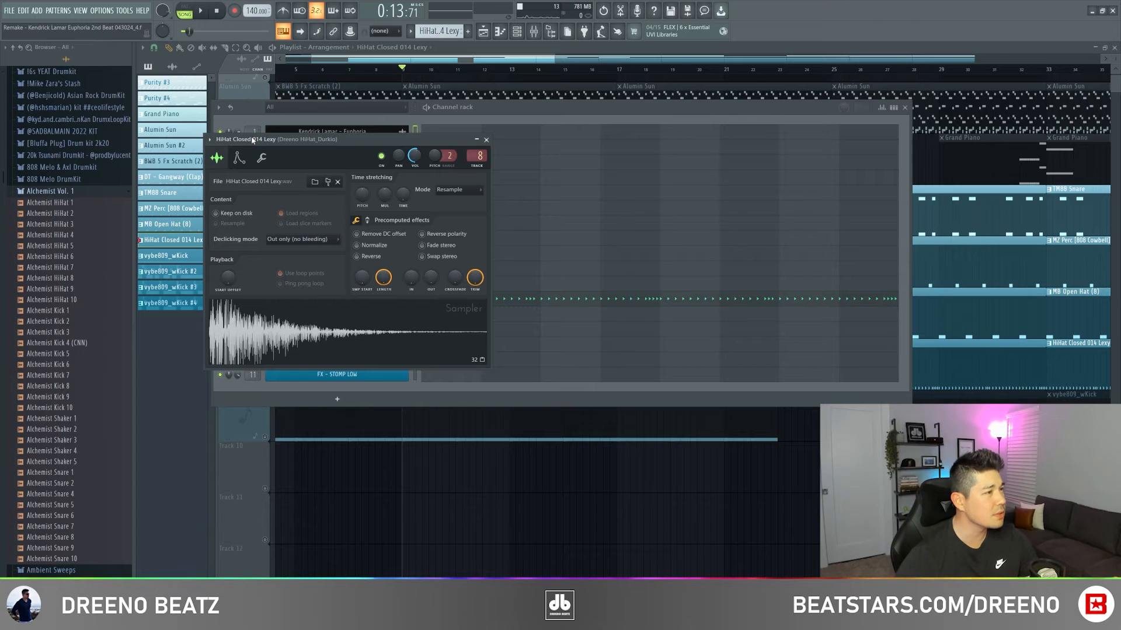
pyautogui.click(486, 140)
pyautogui.click(516, 302)
pyautogui.press('space')
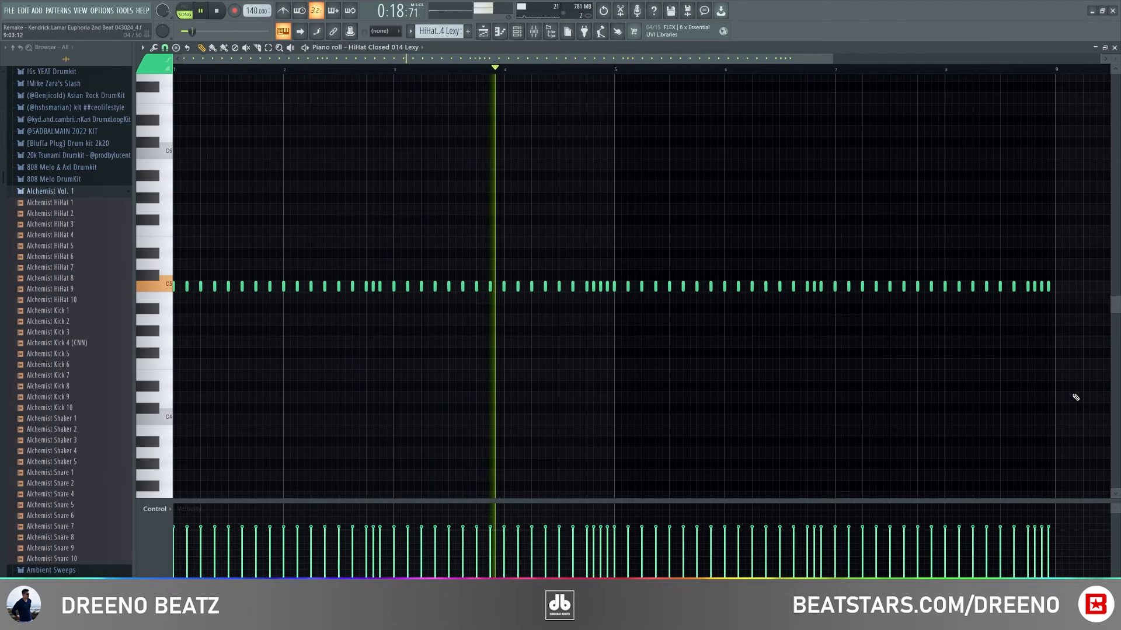
pyautogui.press('space')
# Step: Return to the playlist and play the full arrangement with all tracks
pyautogui.press('F5')
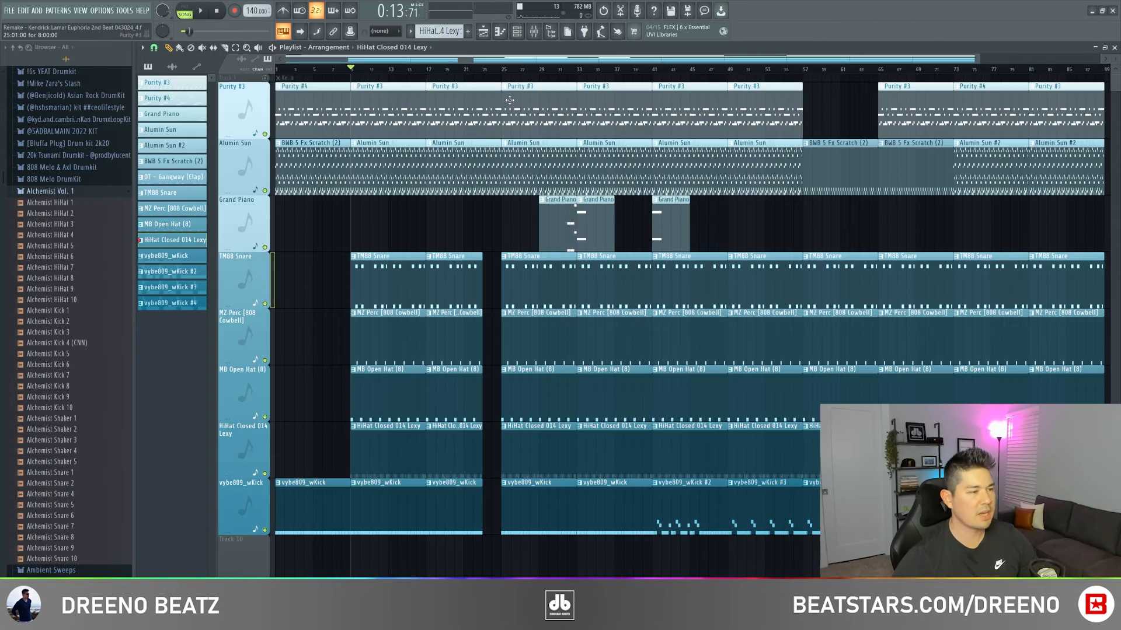
pyautogui.press('space')
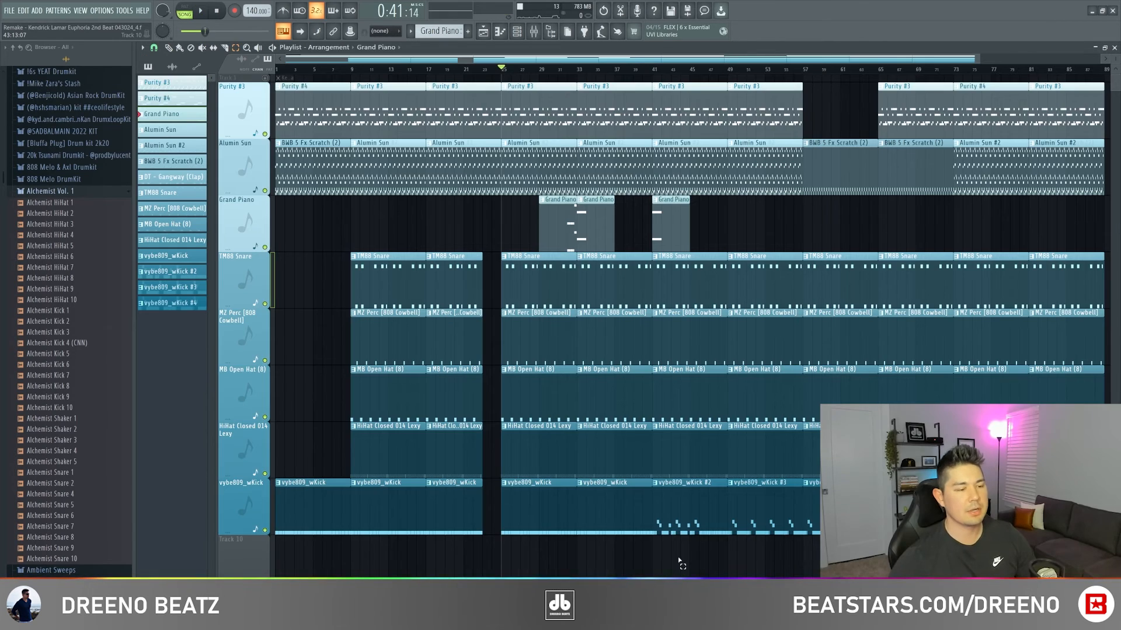
# Step: Highlight the vybe809_wKick #2 to #4 clips from bar 41 and play the vybe809_wKick #2 and #4 patterns in the piano roll
pyautogui.moveTo(689, 535); pyautogui.dragTo(1041, 513)
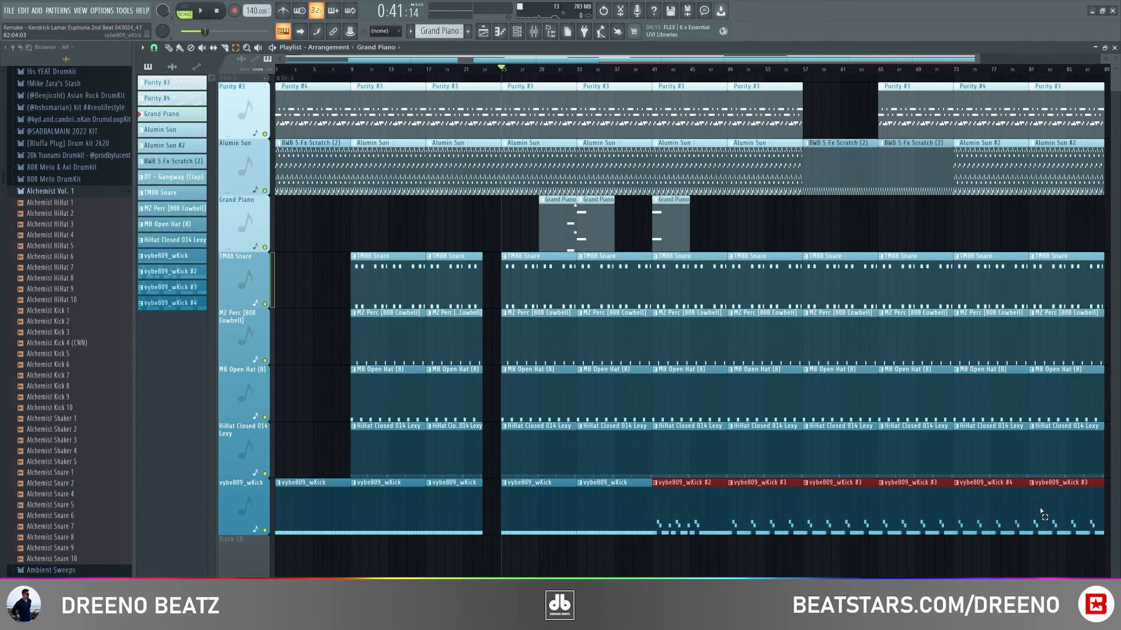
pyautogui.click(681, 493)
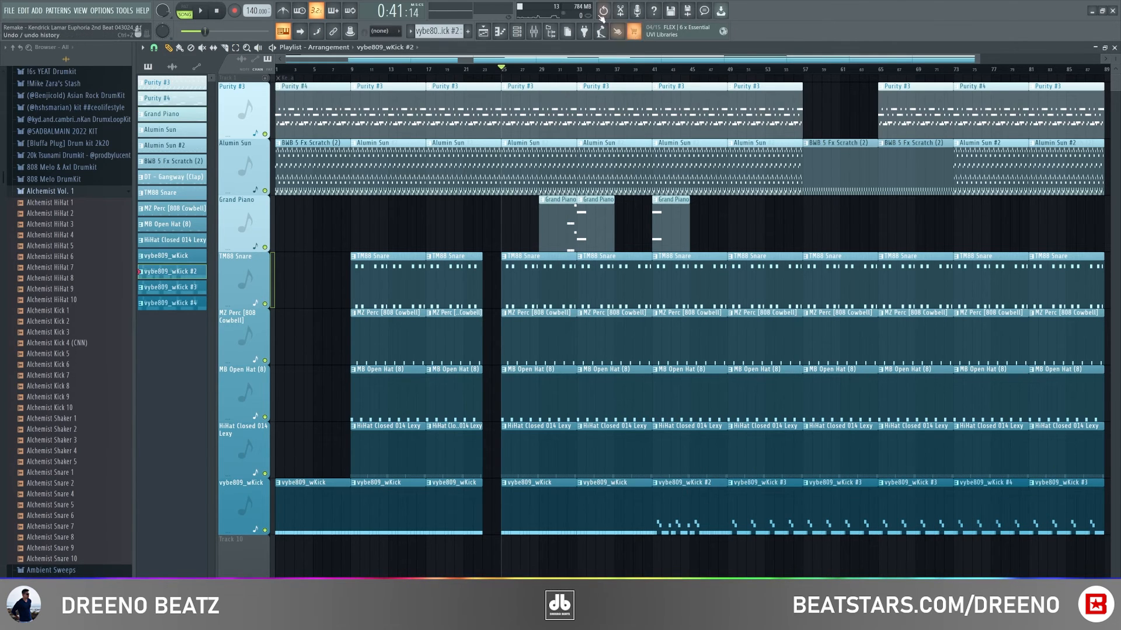
pyautogui.click(529, 30)
pyautogui.click(522, 332)
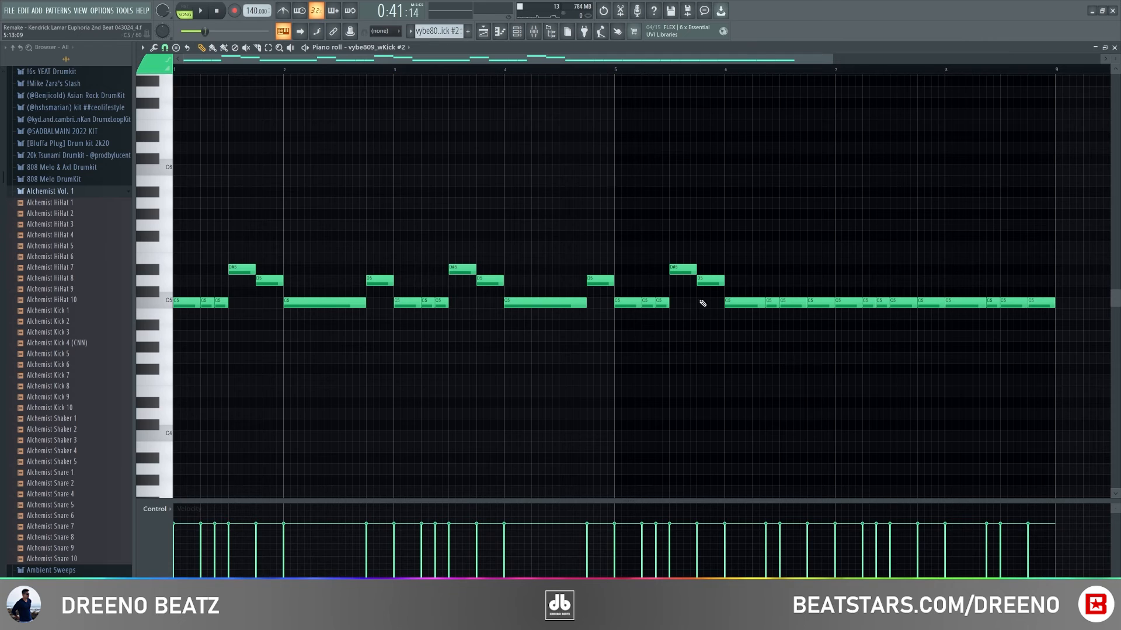
pyautogui.press('space')
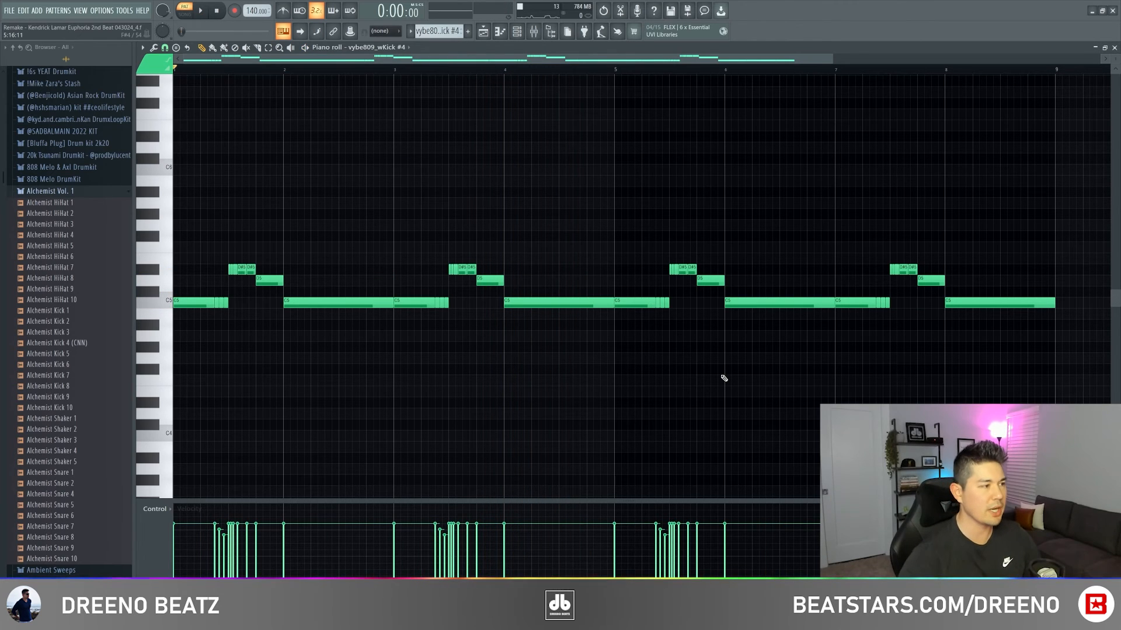
pyautogui.press('space')
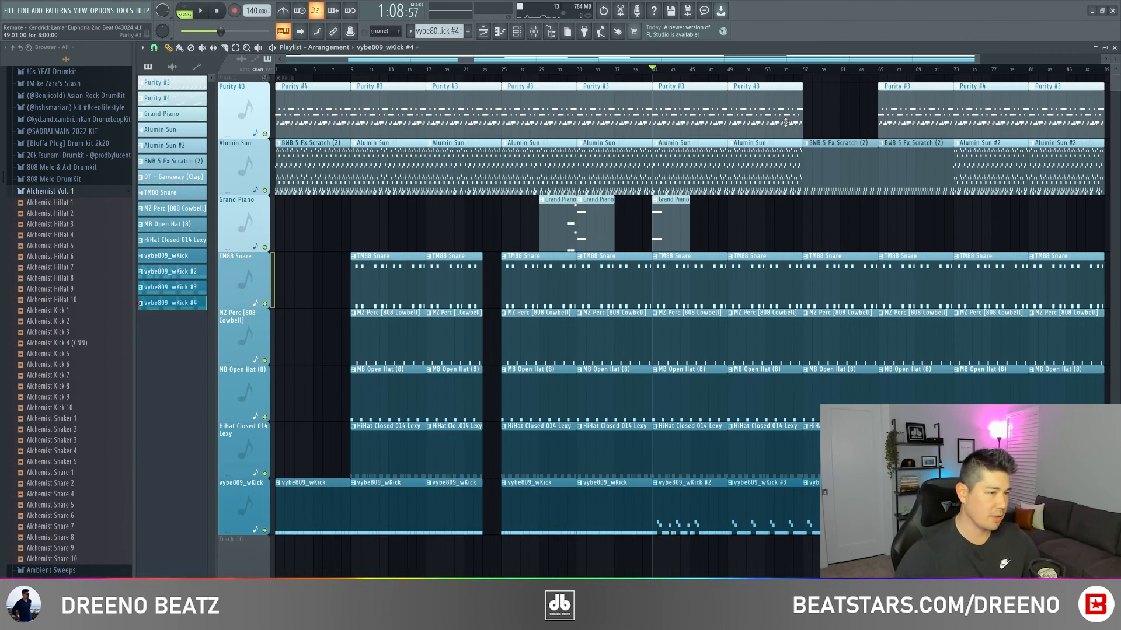
# Step: Play the full arrangement in the playlist from bar 41 and stop it
pyautogui.press('space')
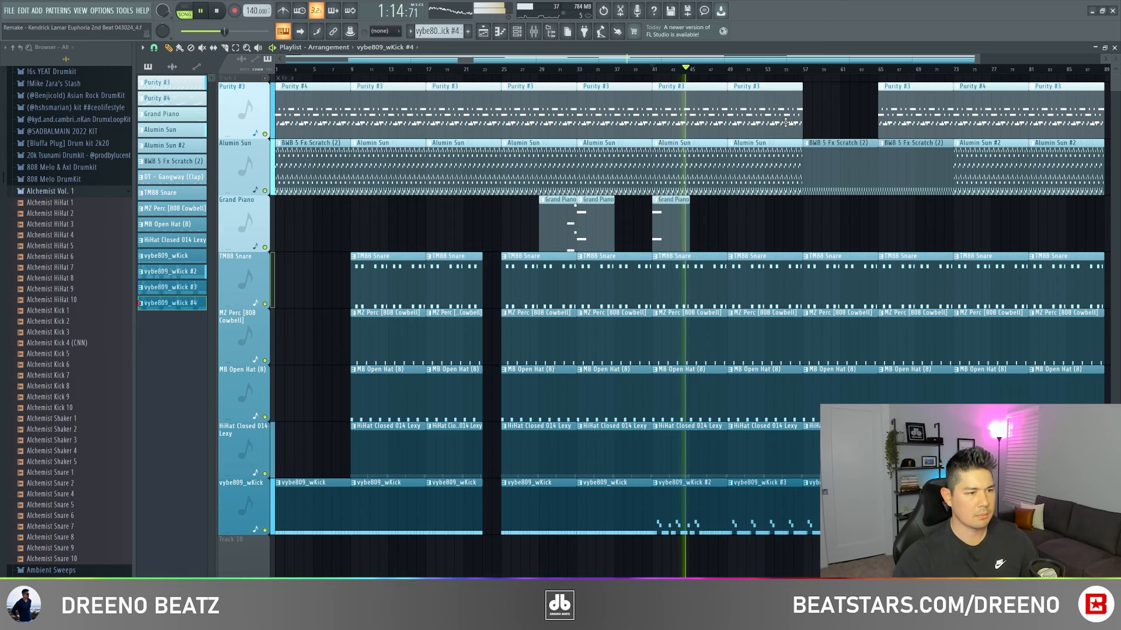
pyautogui.press('space')
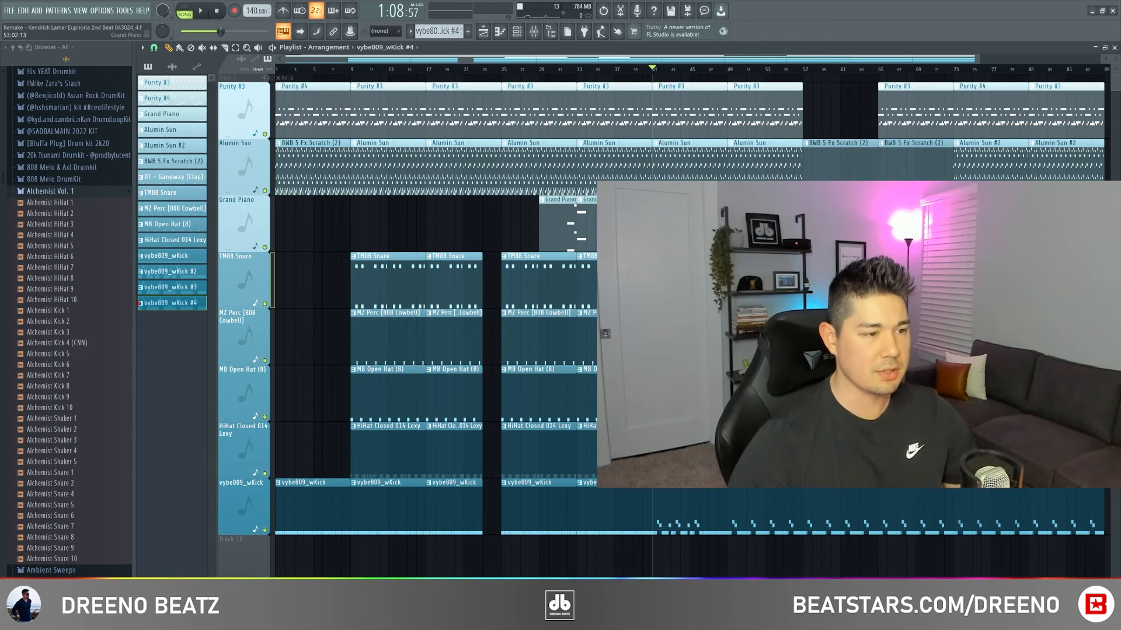